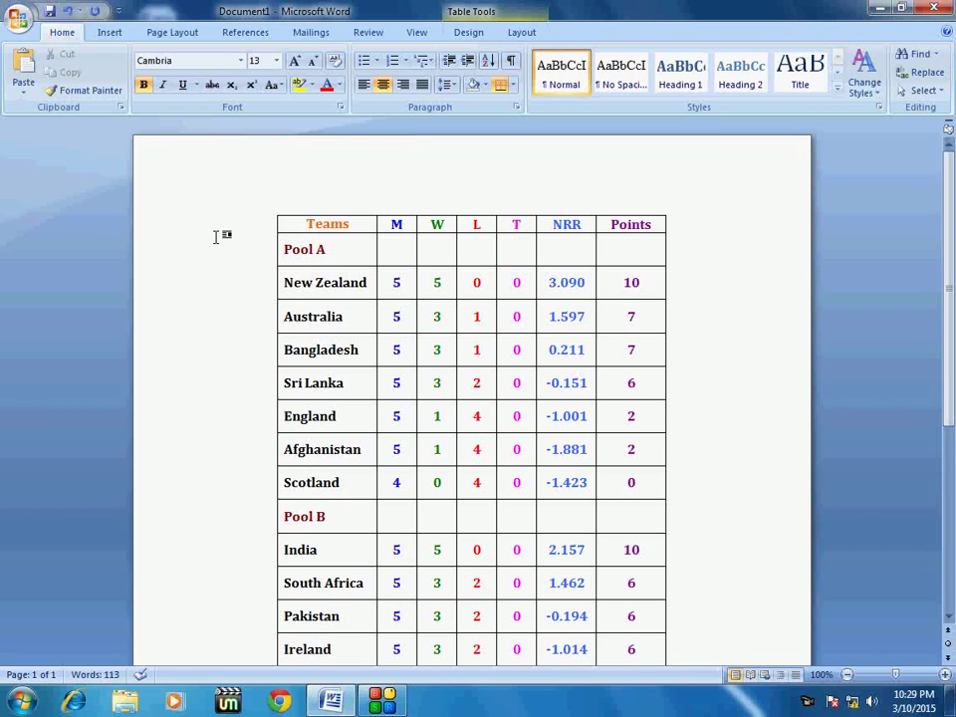
Copy the whole standings table and paste the copy onto a new second page
scroll(404, 315, down, 6)
scroll(393, 291, up, 6)
key(ctrl+a)
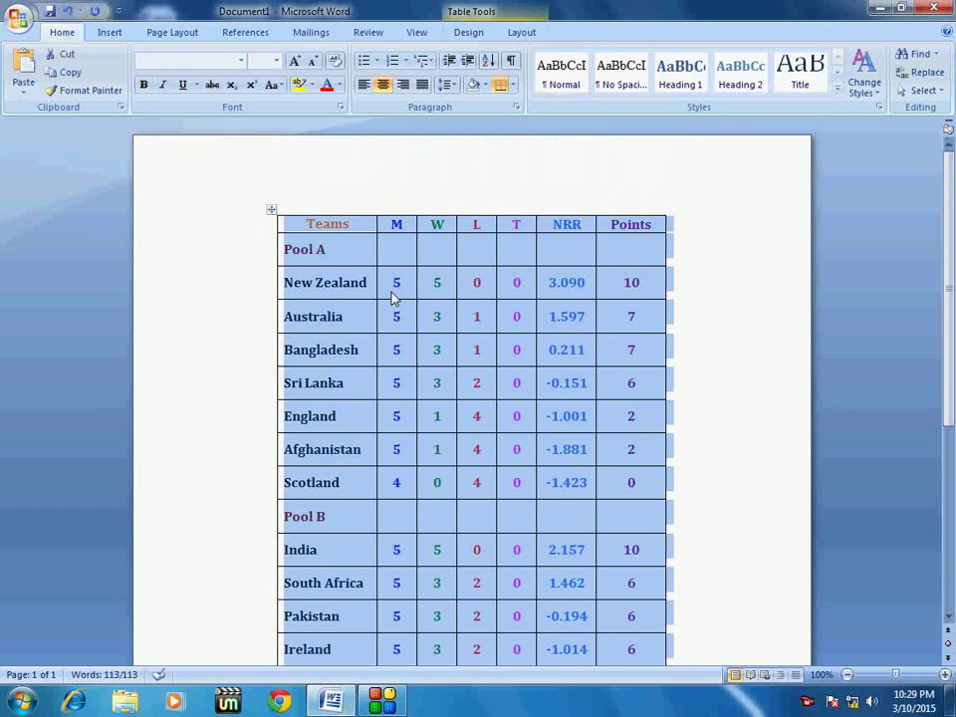
key(Left)
key(ctrl+End)
key(ctrl+Return)
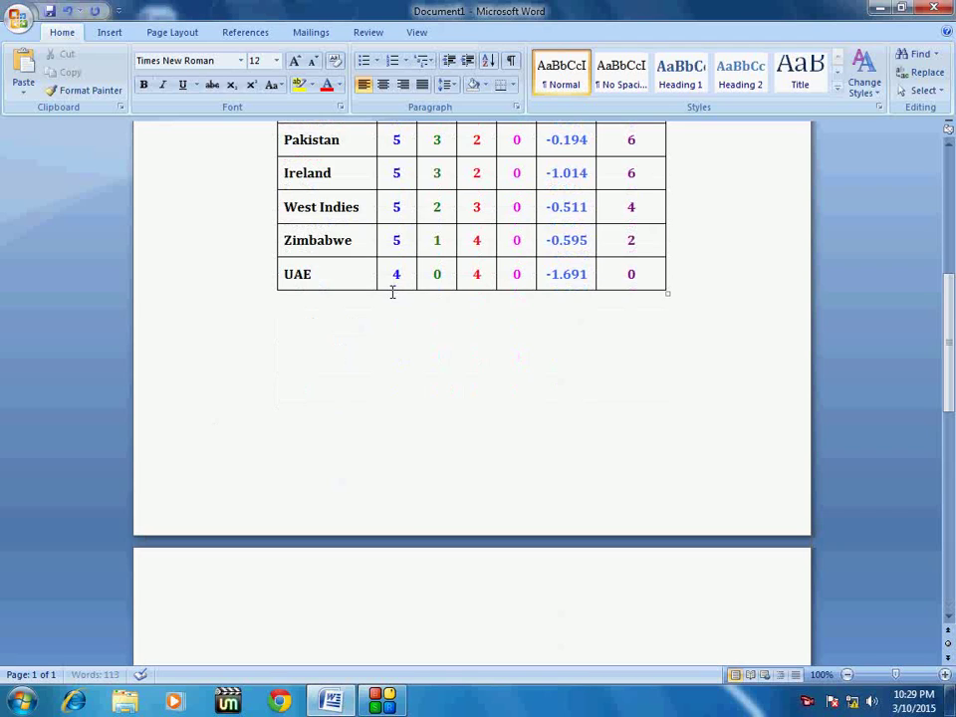
key(ctrl+v)
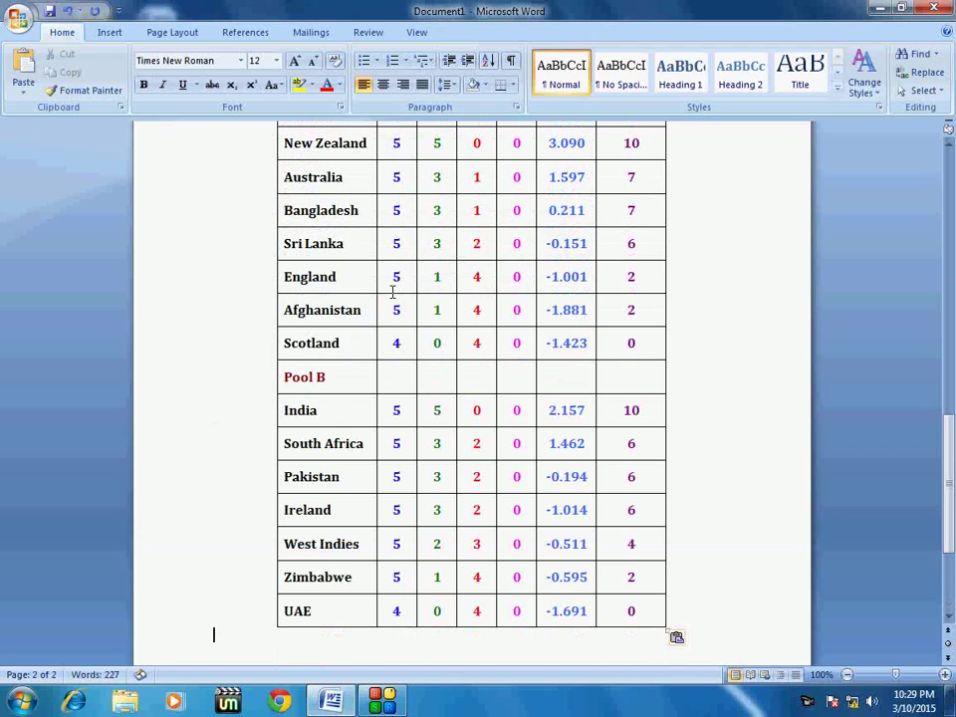
Remove all borders from the table on the second page
scroll(331, 280, up, 4)
click(334, 308)
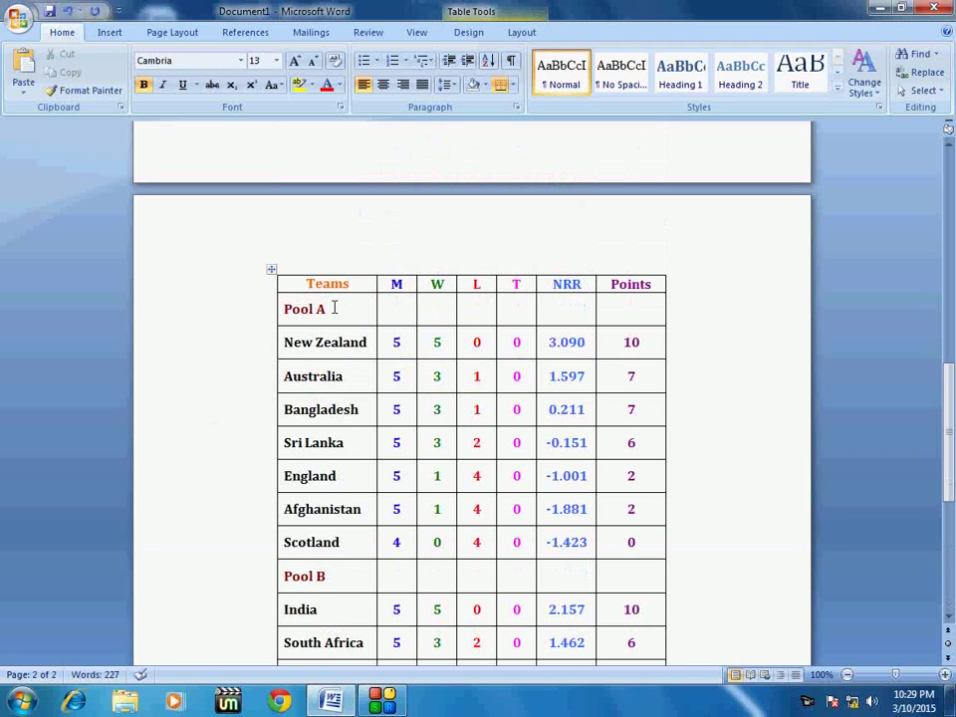
alt+double_click(334, 308)
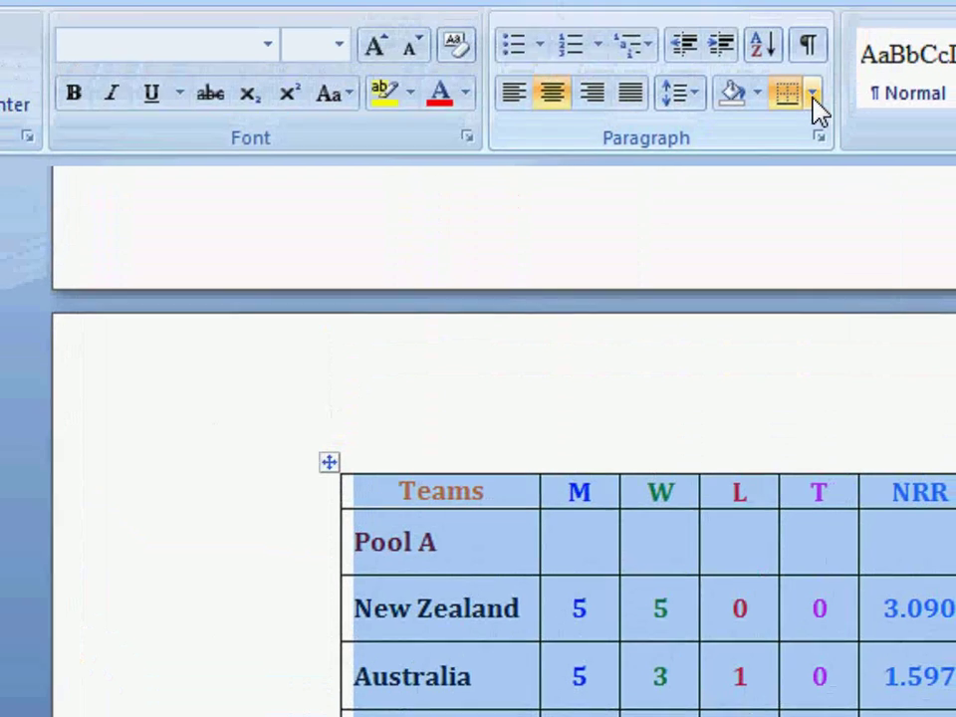
click(823, 64)
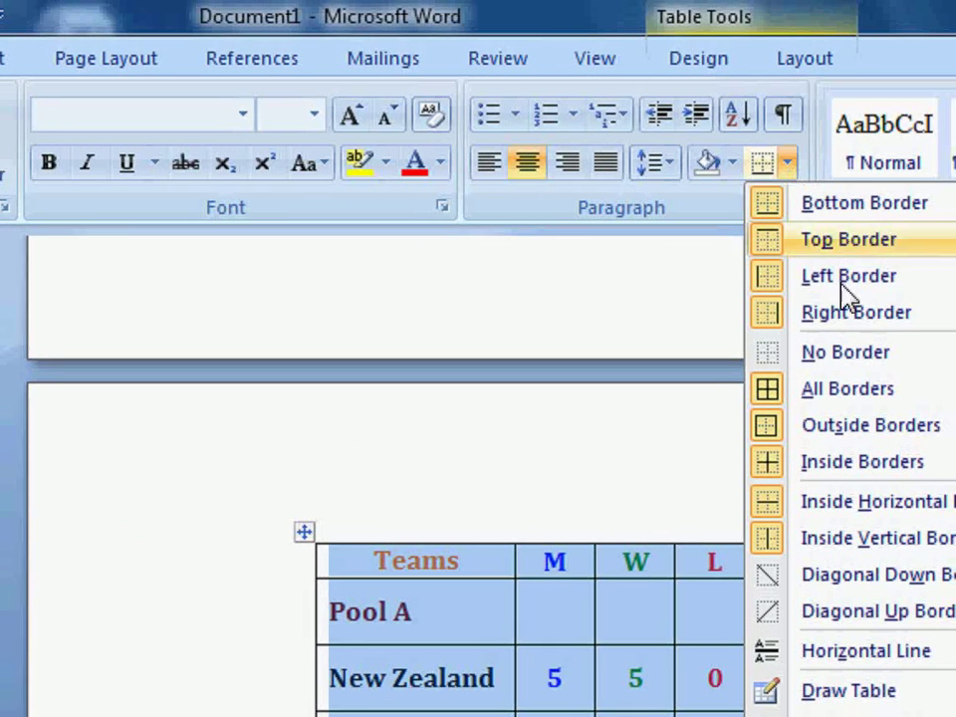
click(827, 356)
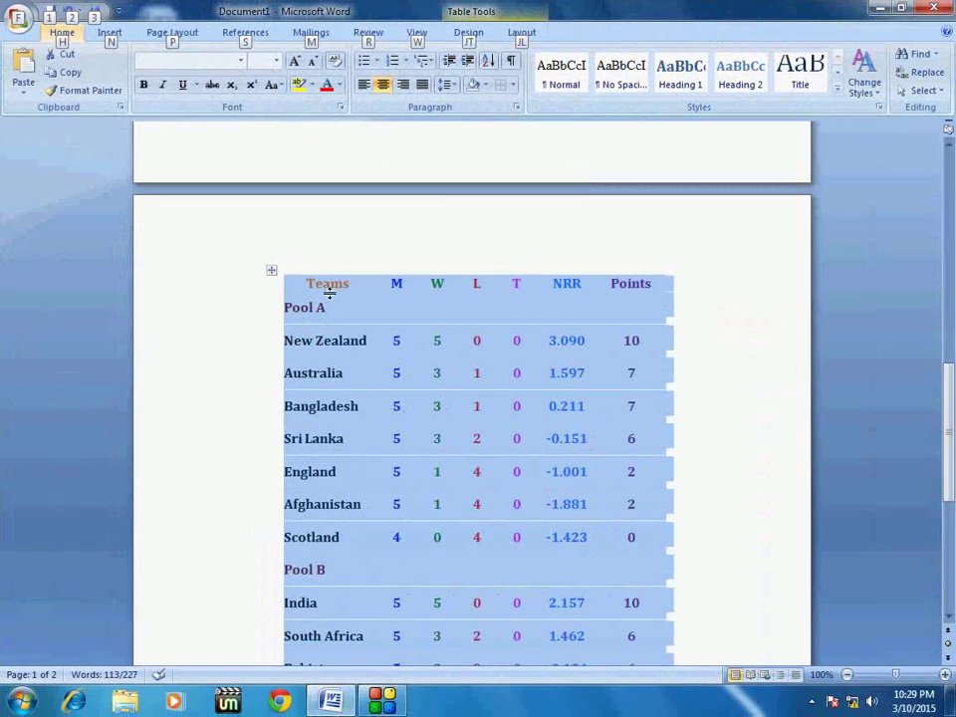
Turn on the display of gridlines for the borderless table
click(352, 572)
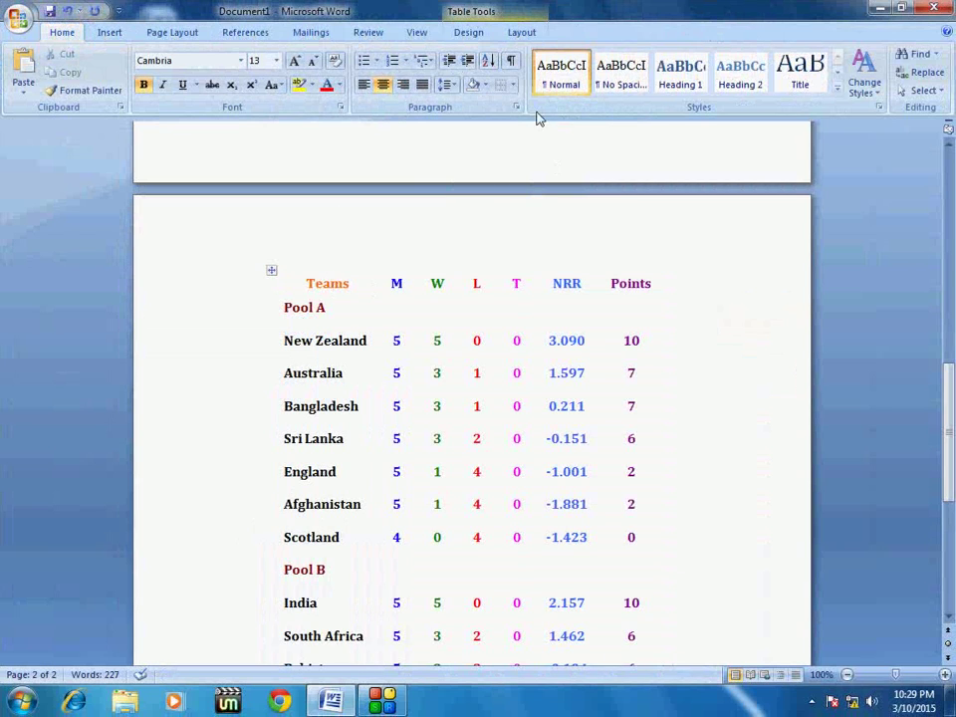
click(513, 86)
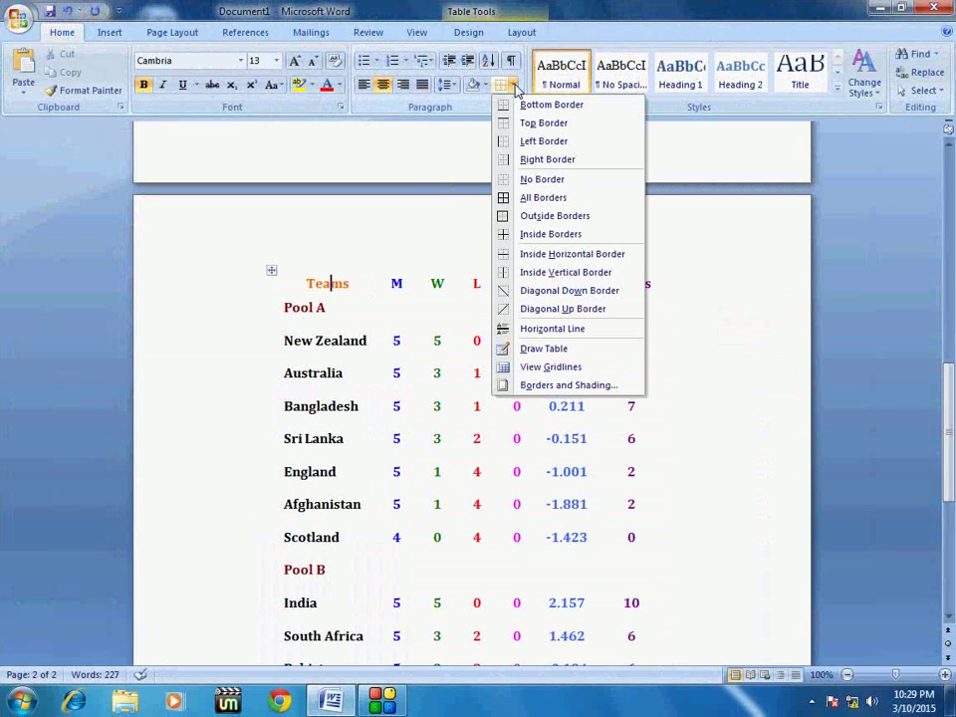
click(555, 368)
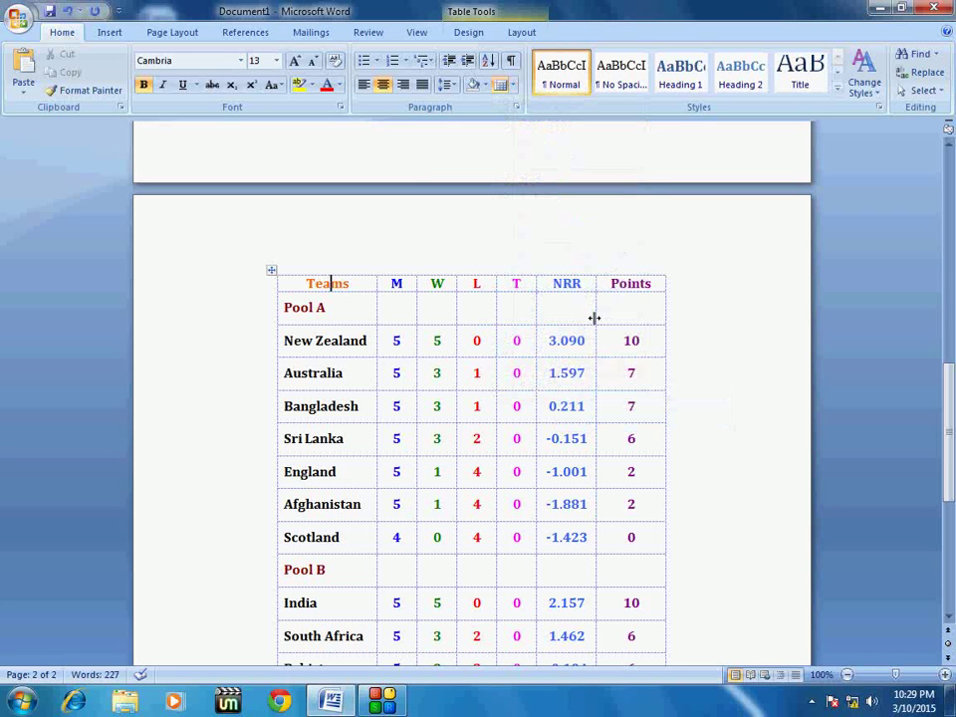
Add a bottom and a top border to the header row of the second table
key(ctrl+a)
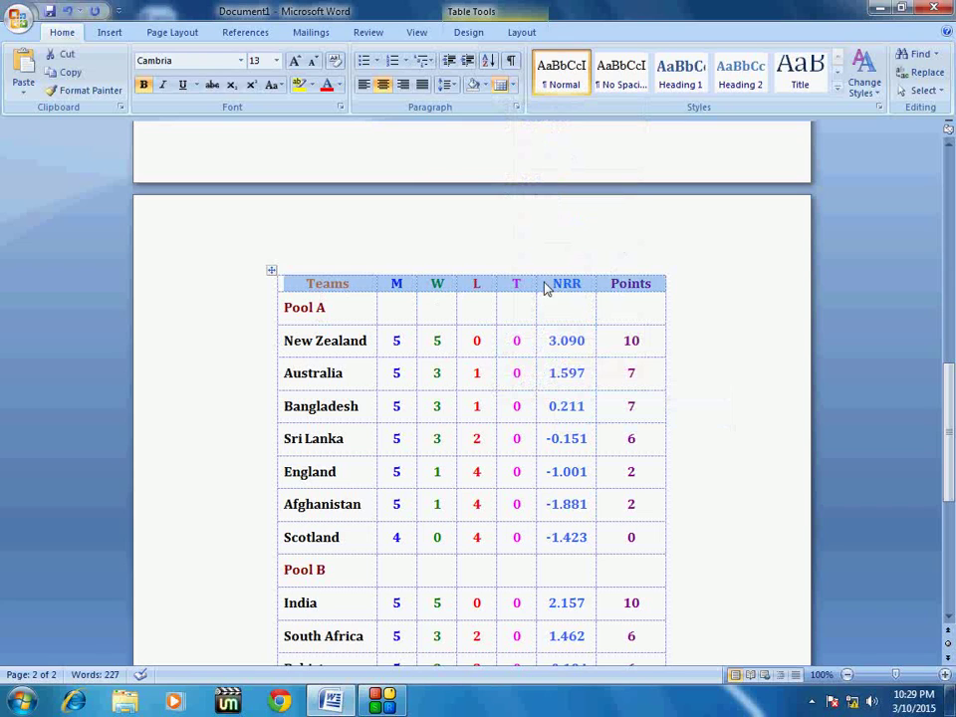
click(509, 85)
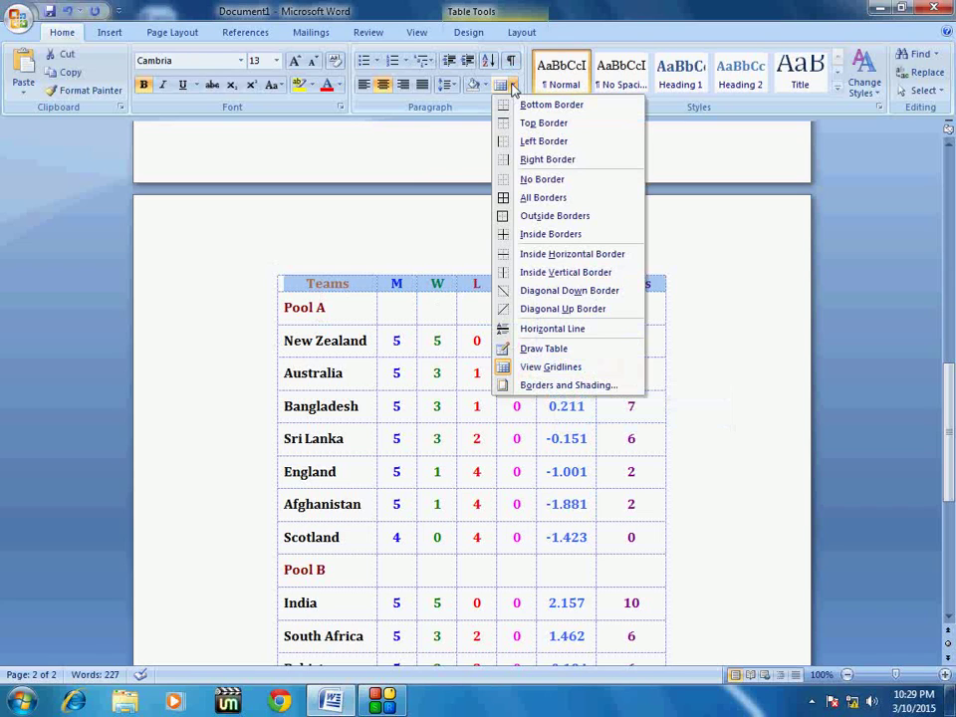
click(547, 122)
click(509, 86)
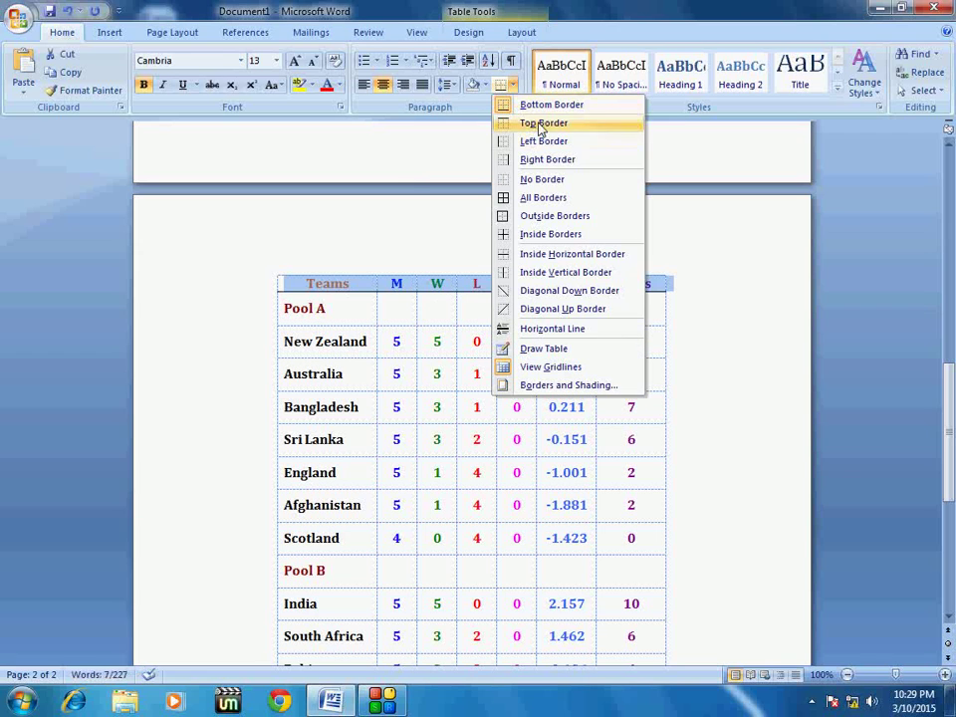
click(538, 126)
Add a bottom border to the last row (UAE) of the second table
scroll(342, 280, down, 5)
click(343, 490)
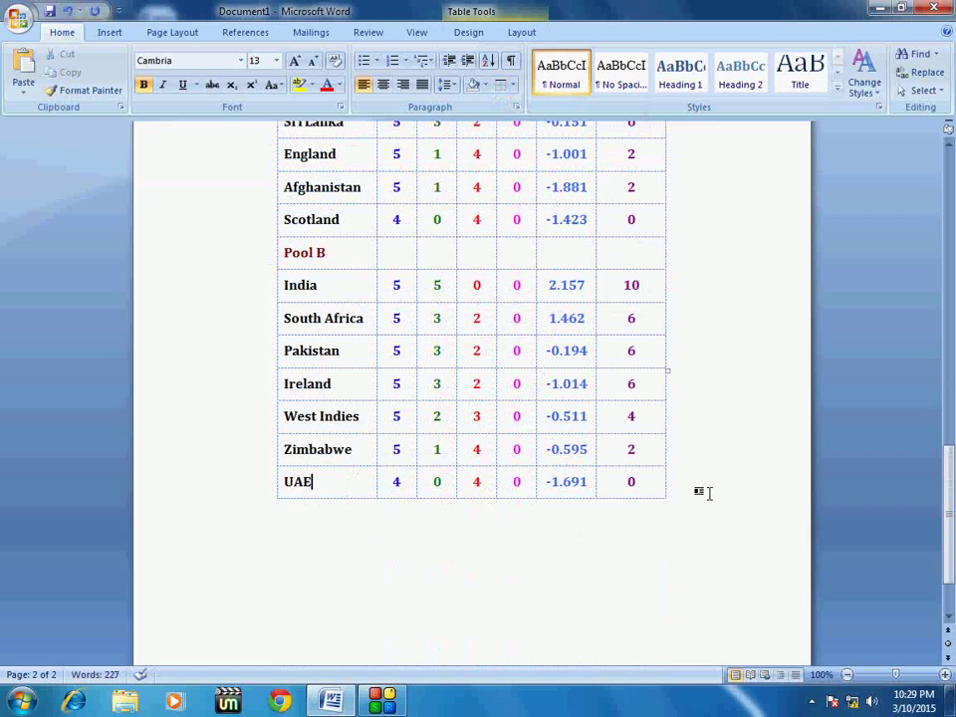
click(709, 493)
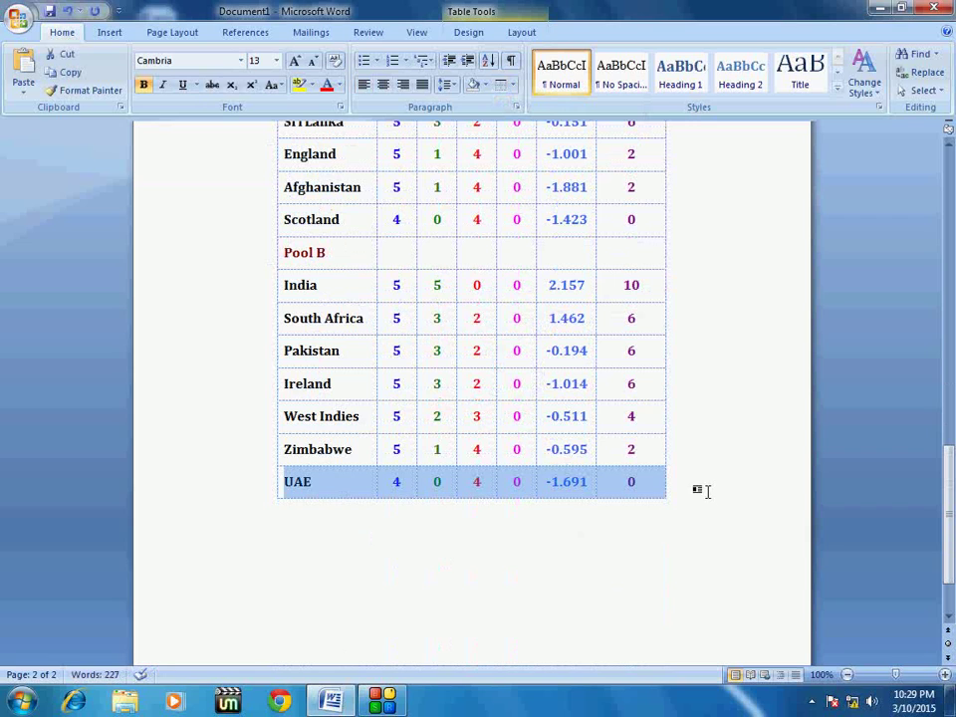
click(509, 85)
click(522, 120)
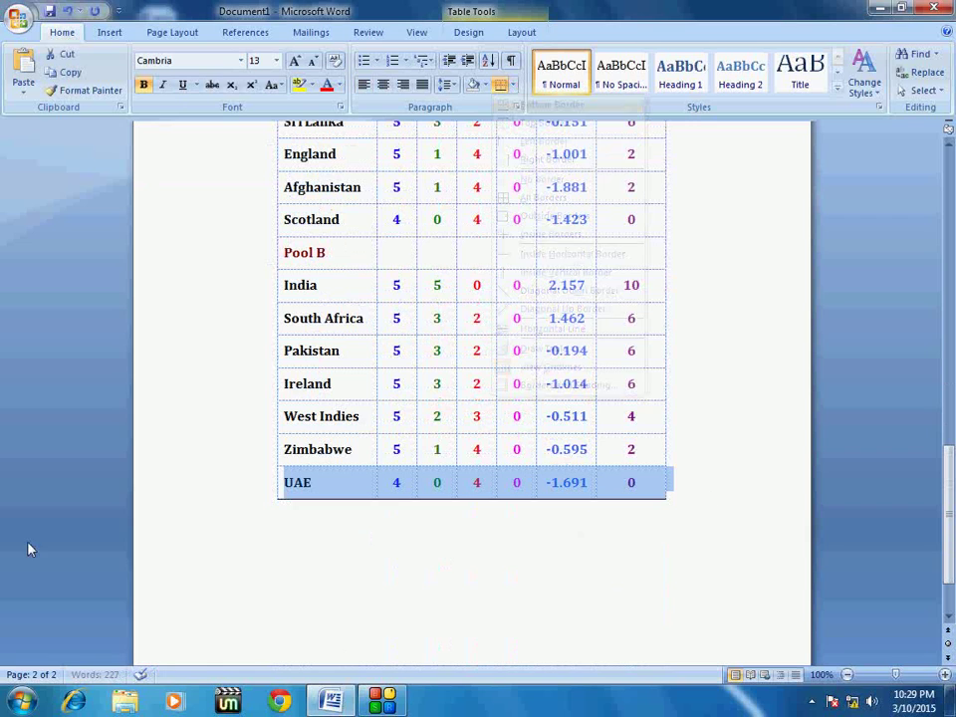
click(318, 592)
Check both pages in print preview, zooming in and out on the second table, and return to the document
key(ctrl+F2)
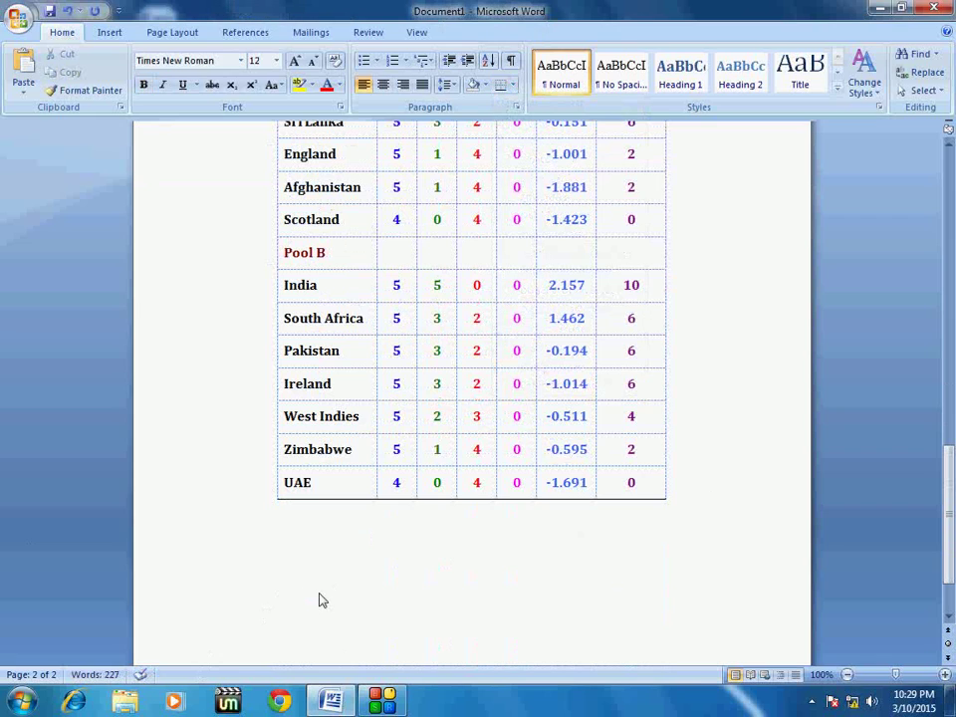
scroll(296, 500, down, 1)
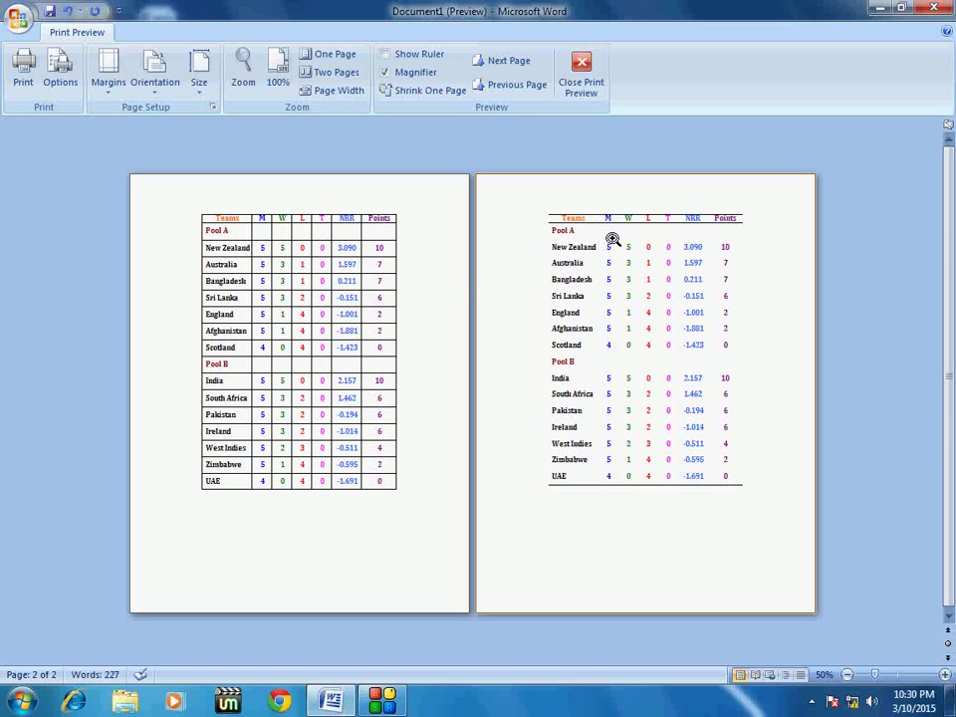
click(654, 290)
click(635, 288)
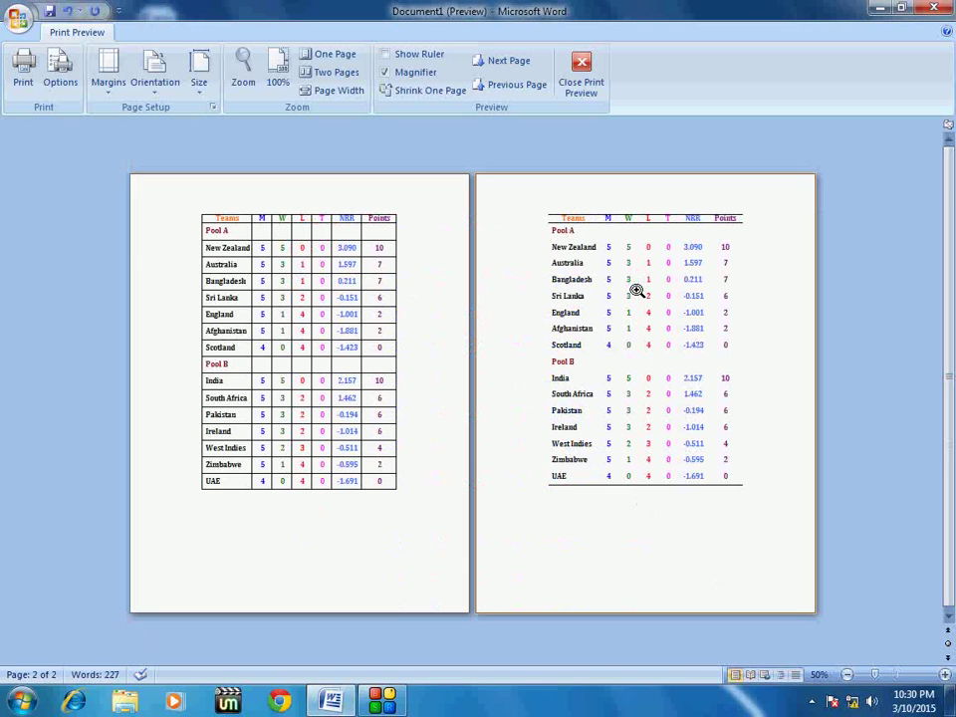
key(Escape)
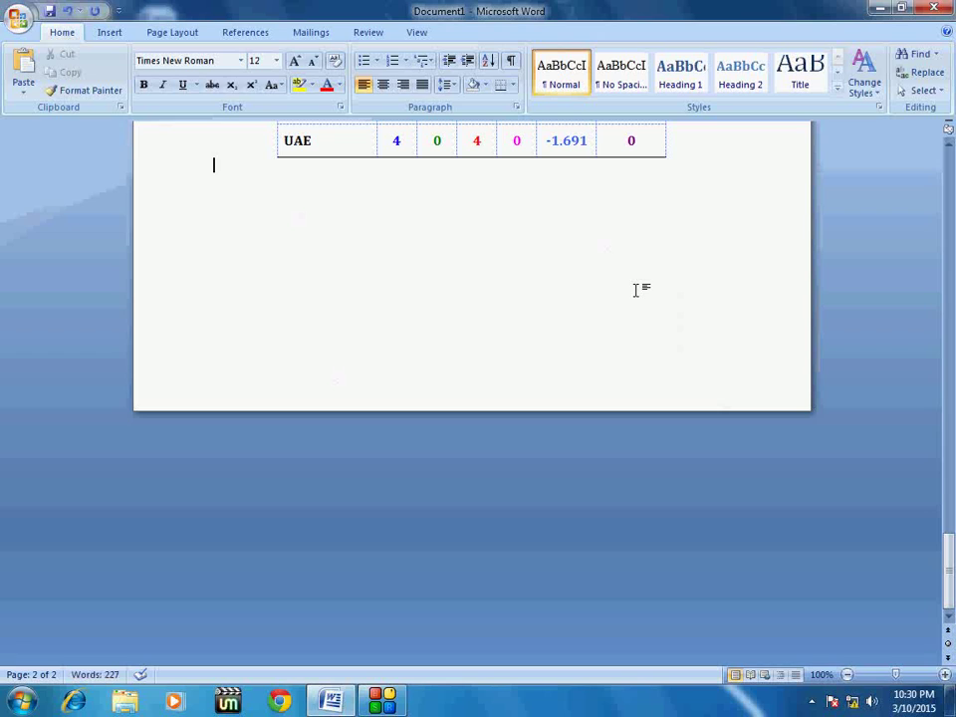
Paste another copy of the original table onto a new third page and remove all its borders
key(ctrl+Return)
key(ctrl+v)
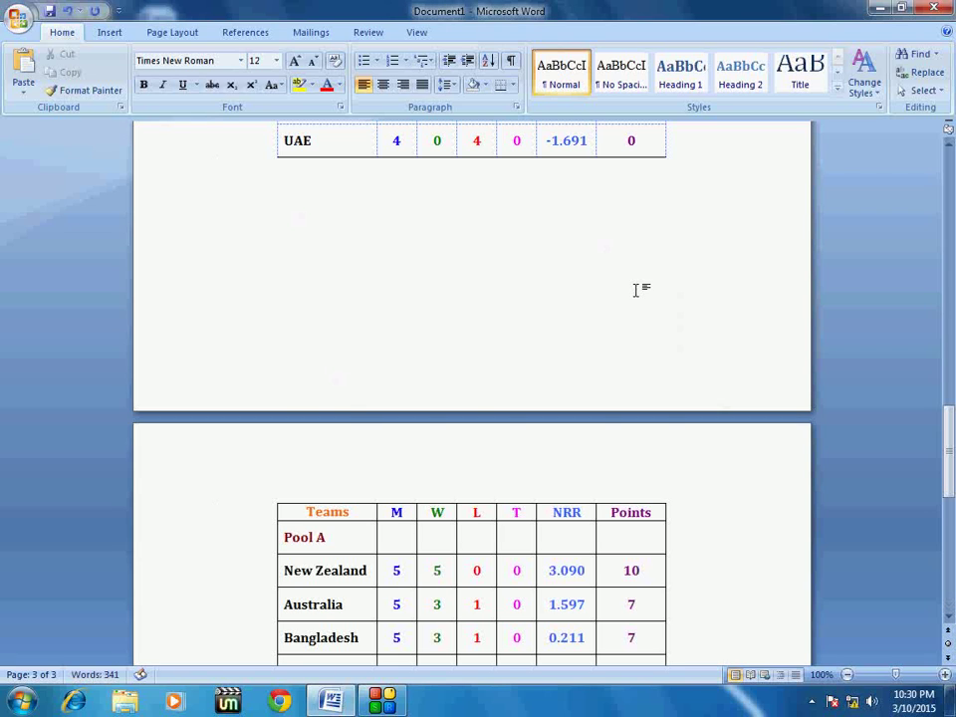
scroll(528, 375, down, 3)
click(364, 376)
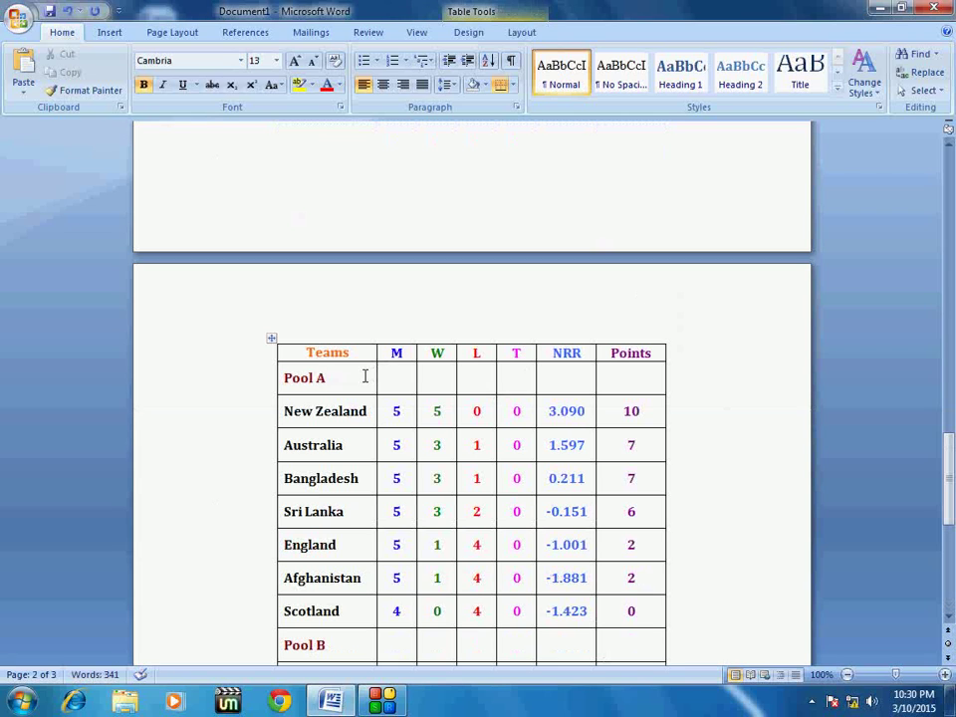
alt+double_click(364, 376)
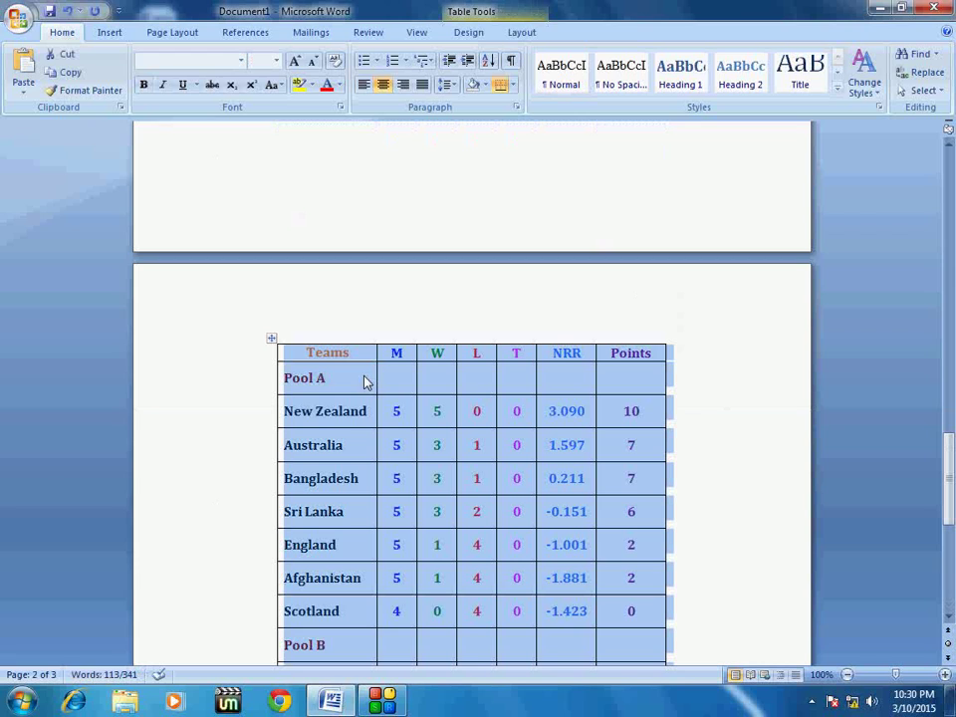
click(513, 85)
click(546, 179)
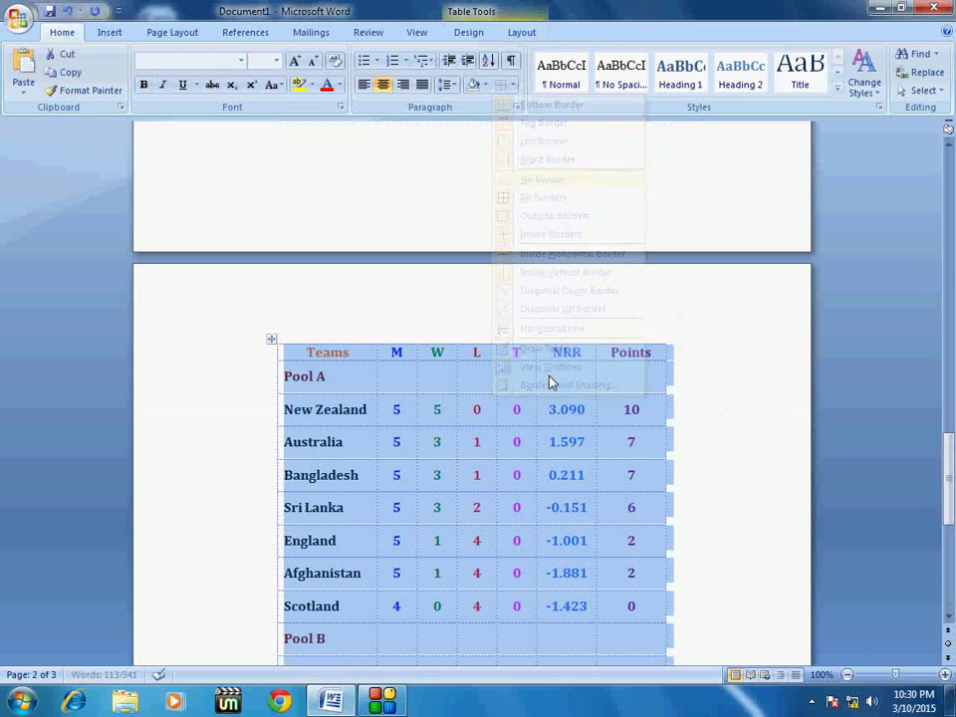
Apply outside borders to the whole table on the third page
scroll(467, 403, up, 1)
scroll(466, 405, down, 7)
scroll(466, 404, up, 6)
scroll(466, 404, down, 5)
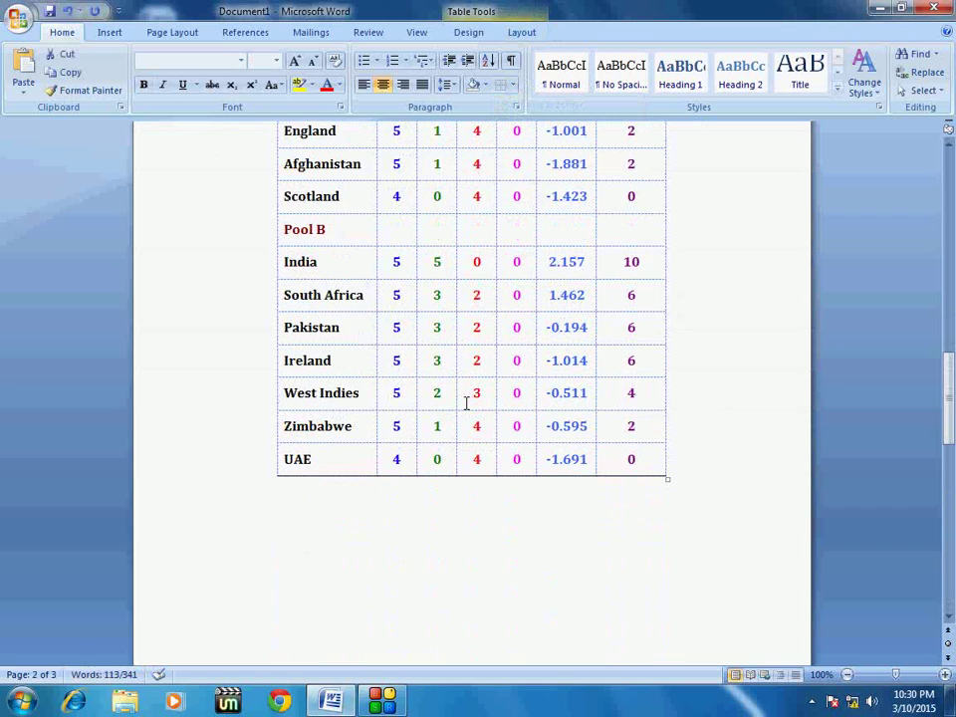
scroll(466, 403, down, 8)
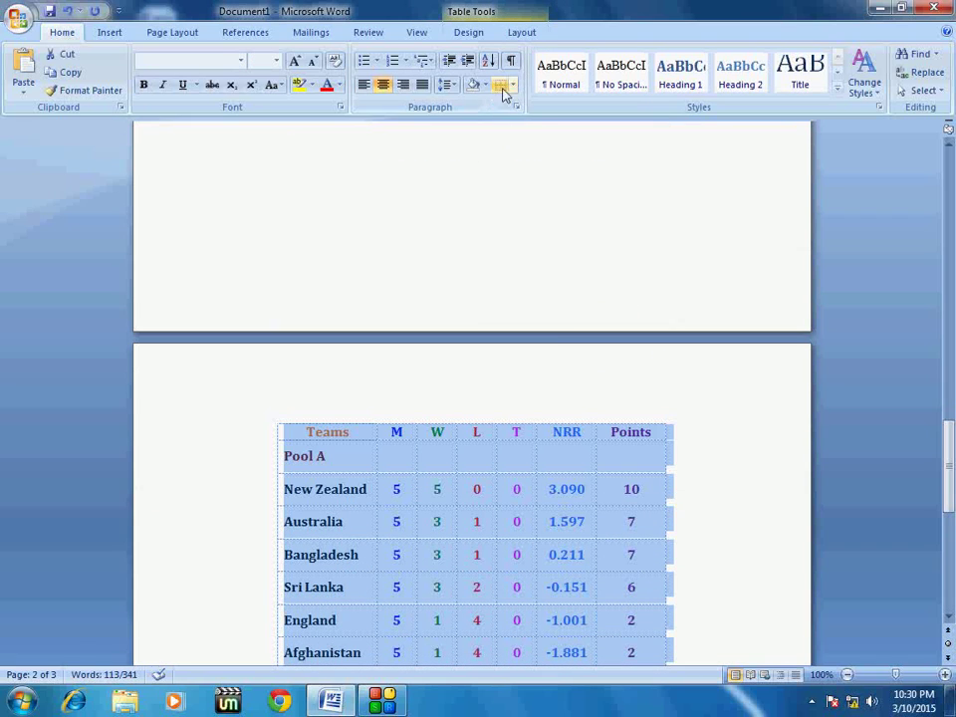
click(513, 85)
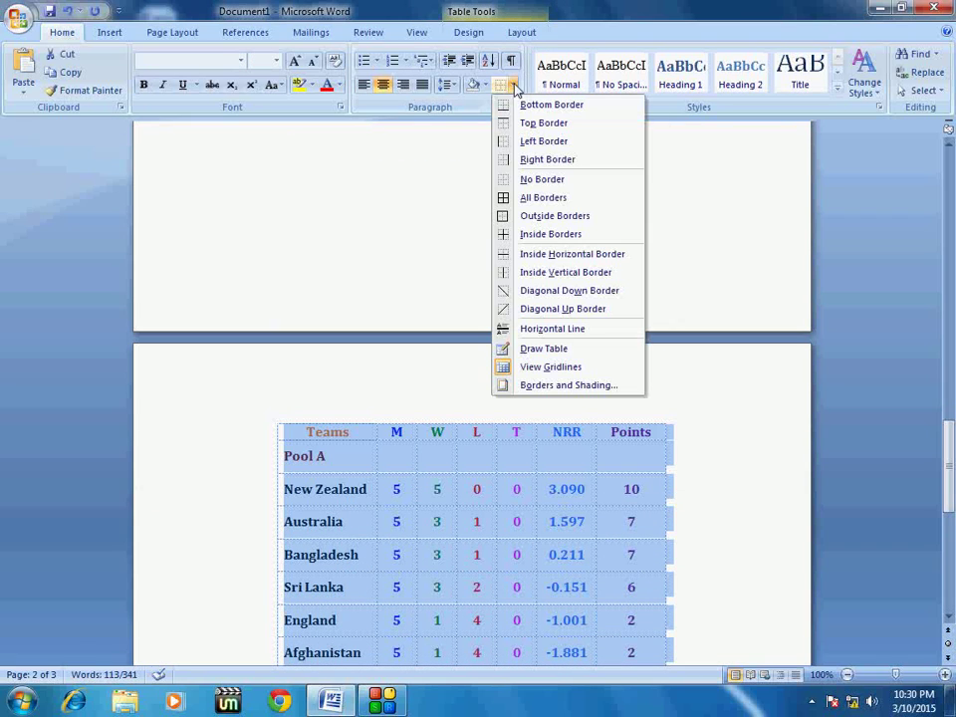
click(558, 217)
scroll(310, 358, down, 10)
scroll(311, 361, up, 4)
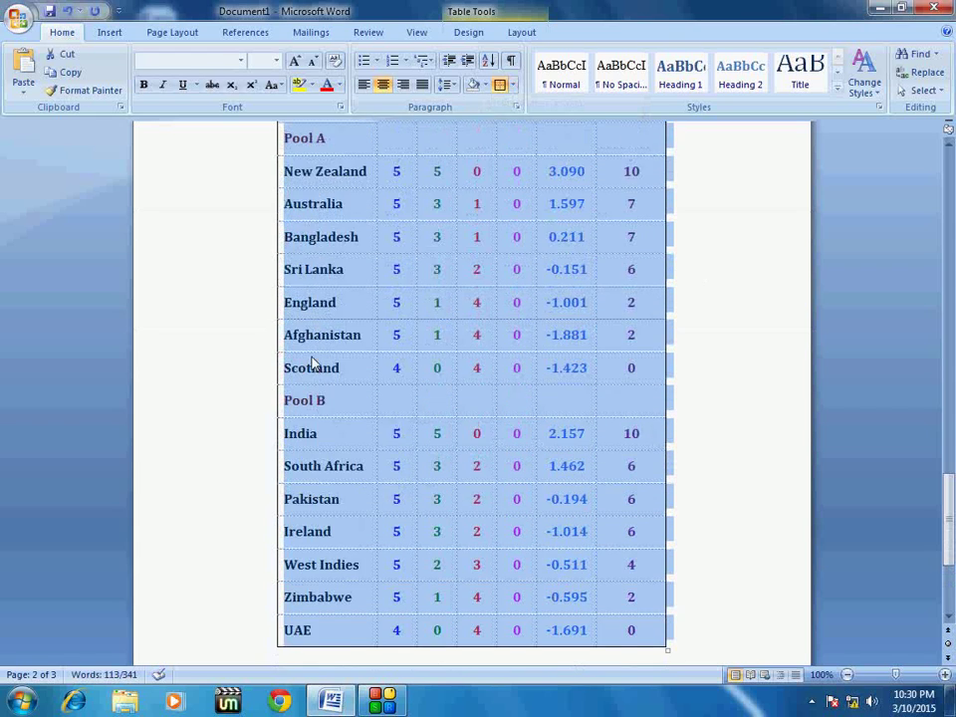
Add a bottom border beneath the header row of the third table
scroll(311, 363, up, 1)
click(350, 154)
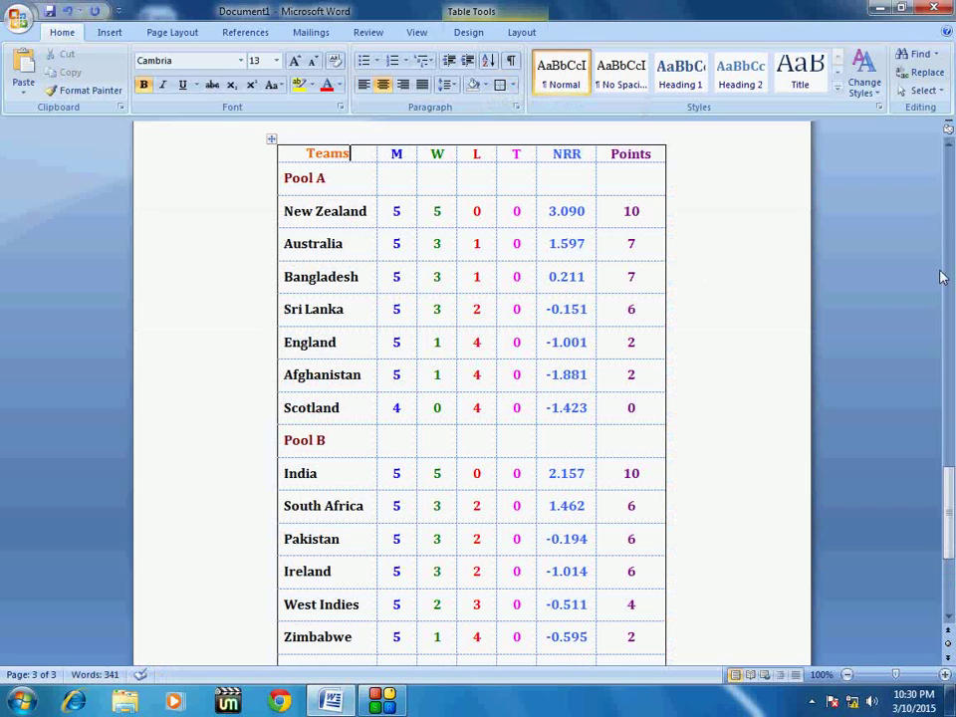
key(alt+shift+End)
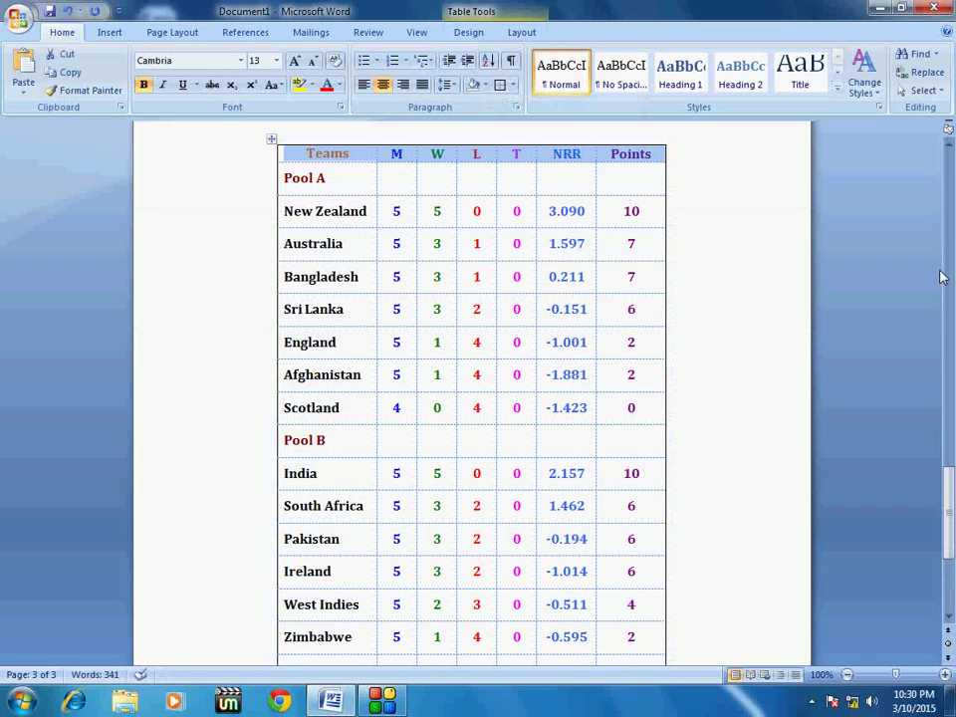
click(514, 88)
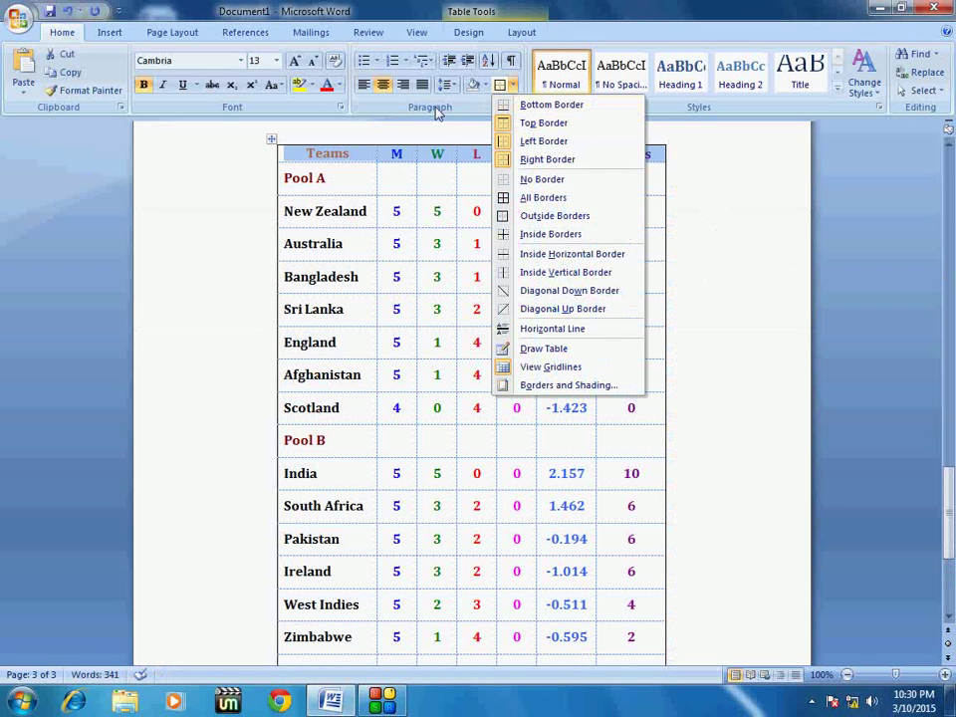
click(574, 106)
click(399, 244)
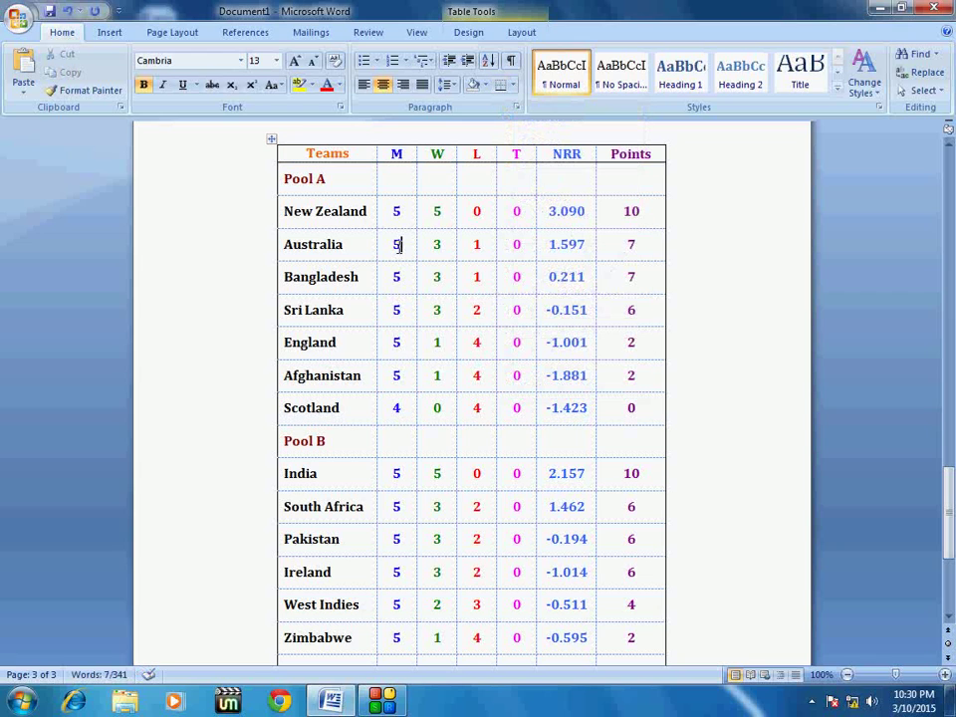
Compare the border styles of the three tables side by side in print preview
key(ctrl+F2)
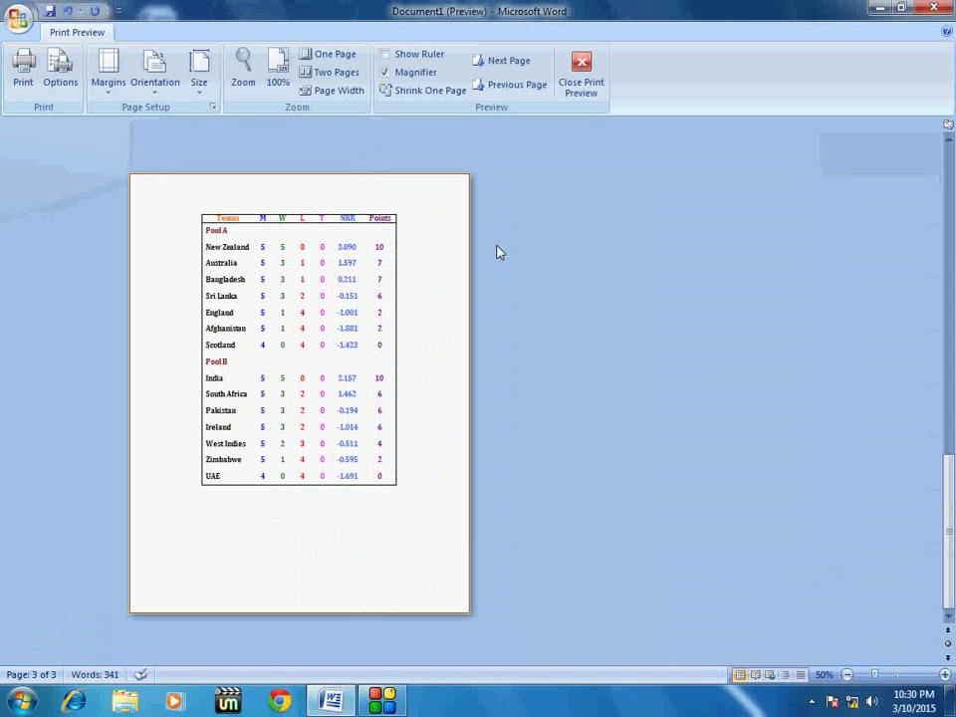
scroll(497, 252, down, 1)
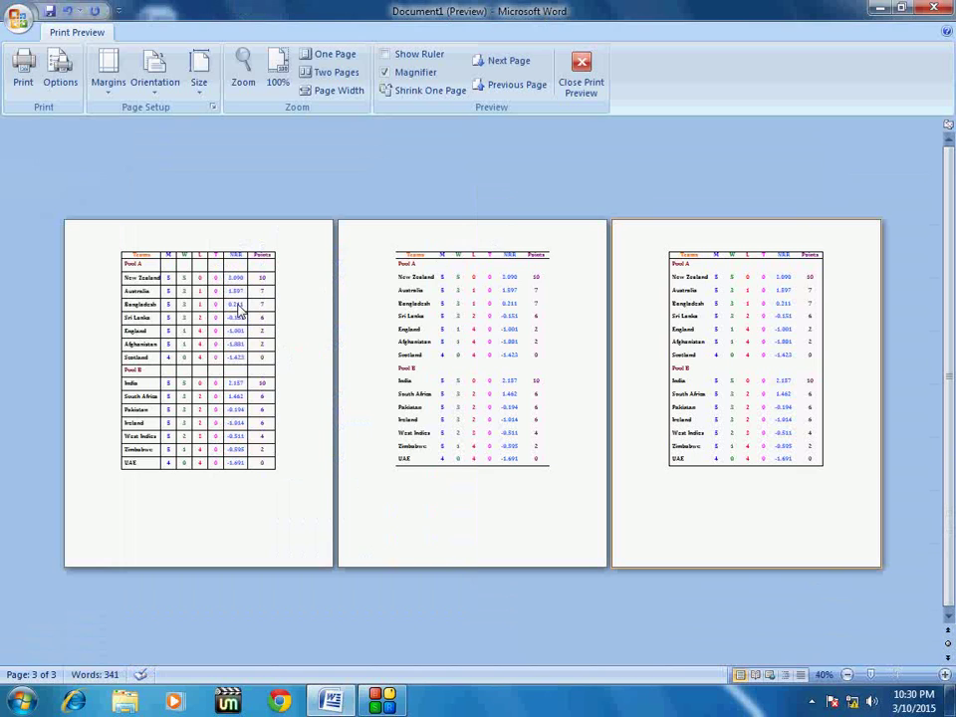
click(472, 310)
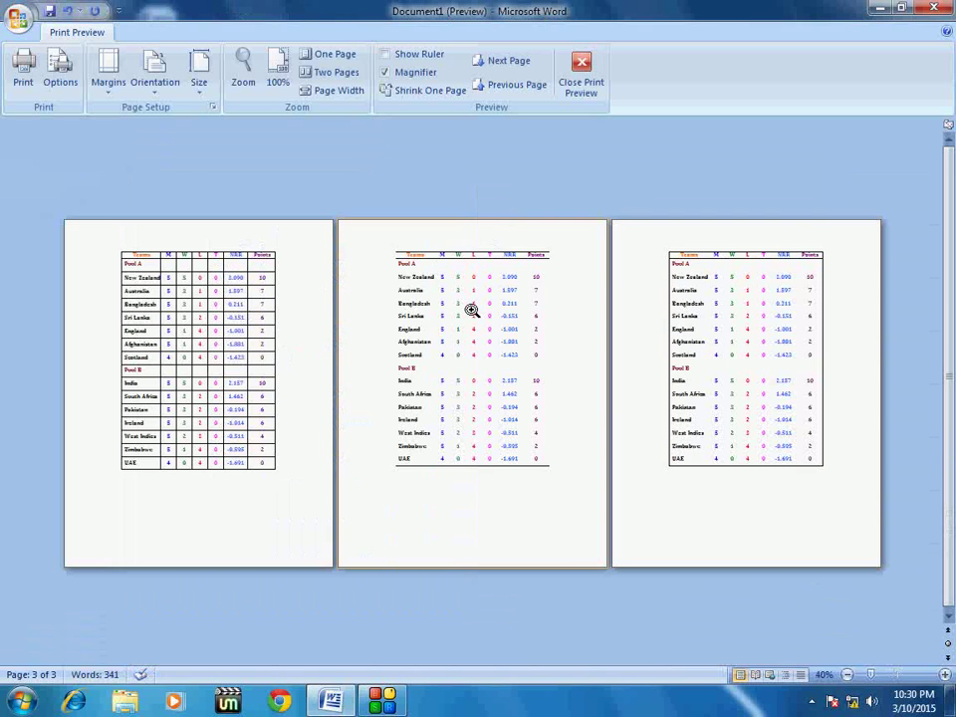
Examine the tables on the second and third pages in print preview and return to editing the document
click(703, 304)
click(704, 305)
click(706, 303)
click(544, 303)
click(763, 305)
click(765, 304)
click(646, 298)
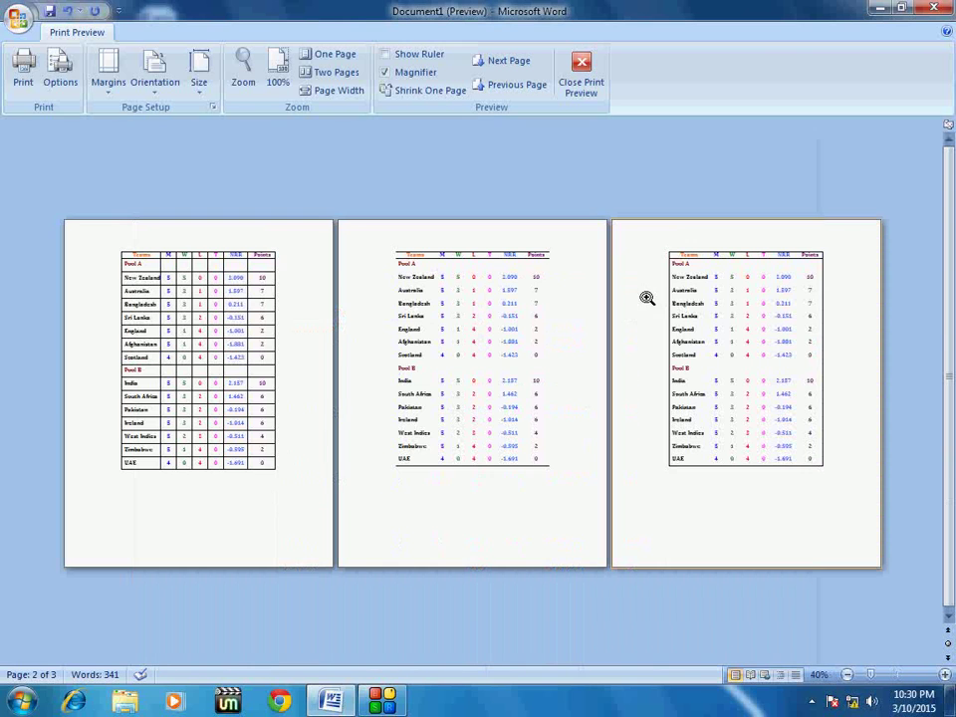
key(Escape)
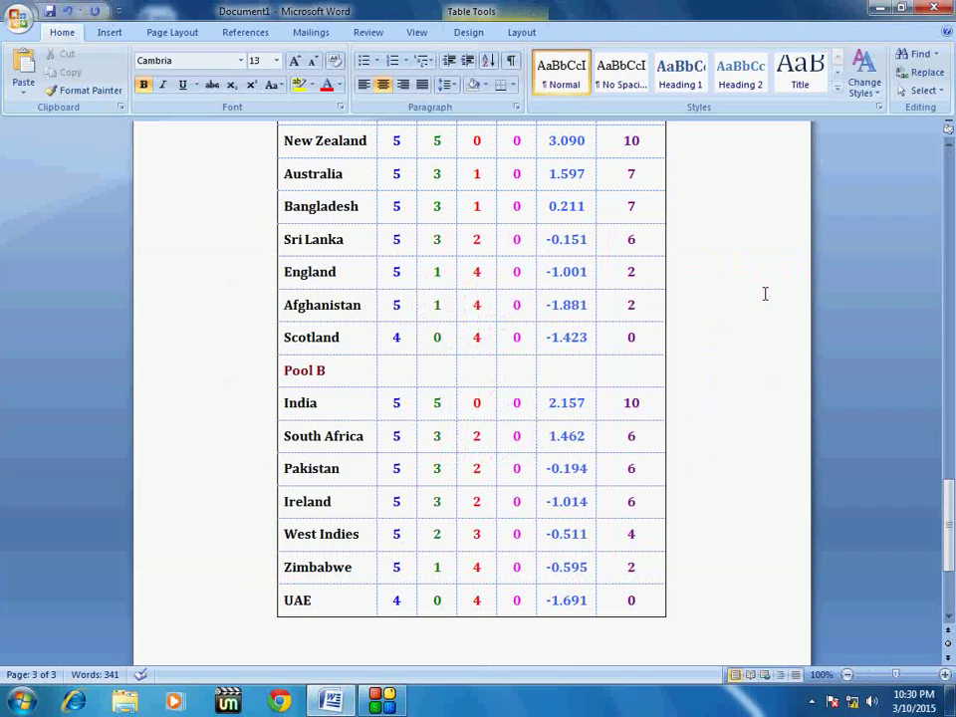
Paste another copy of the fully bordered standings table onto a new fourth page at the document's end
key(ctrl+End)
key(ctrl+Return)
key(ctrl+v)
scroll(400, 374, down, 4)
click(330, 328)
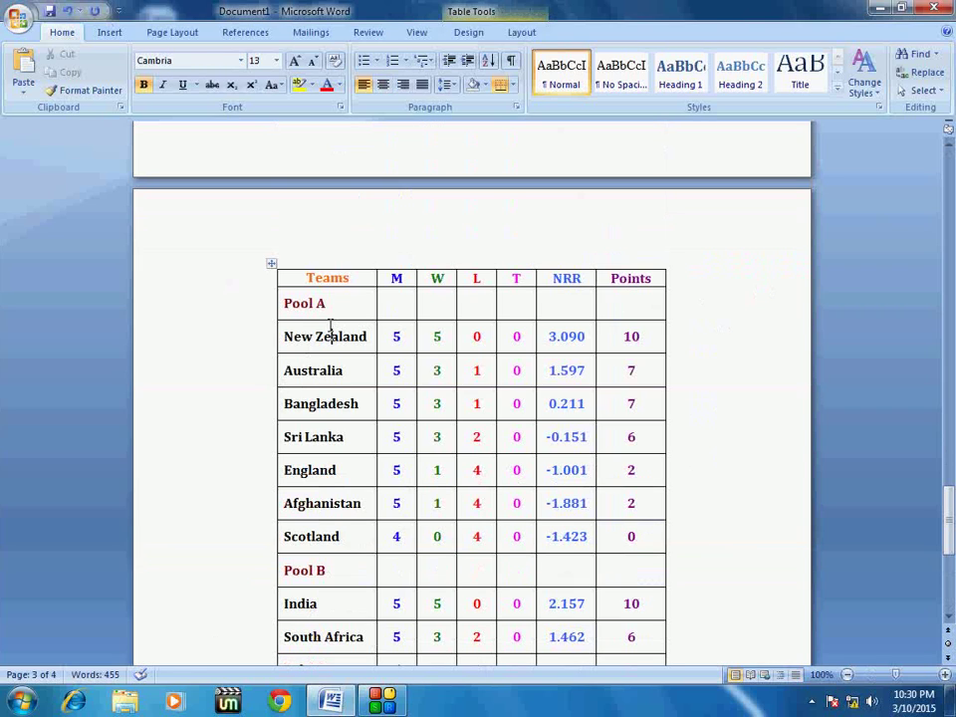
Remove all borders from the table on the fourth page and apply only inside borders to it
click(270, 263)
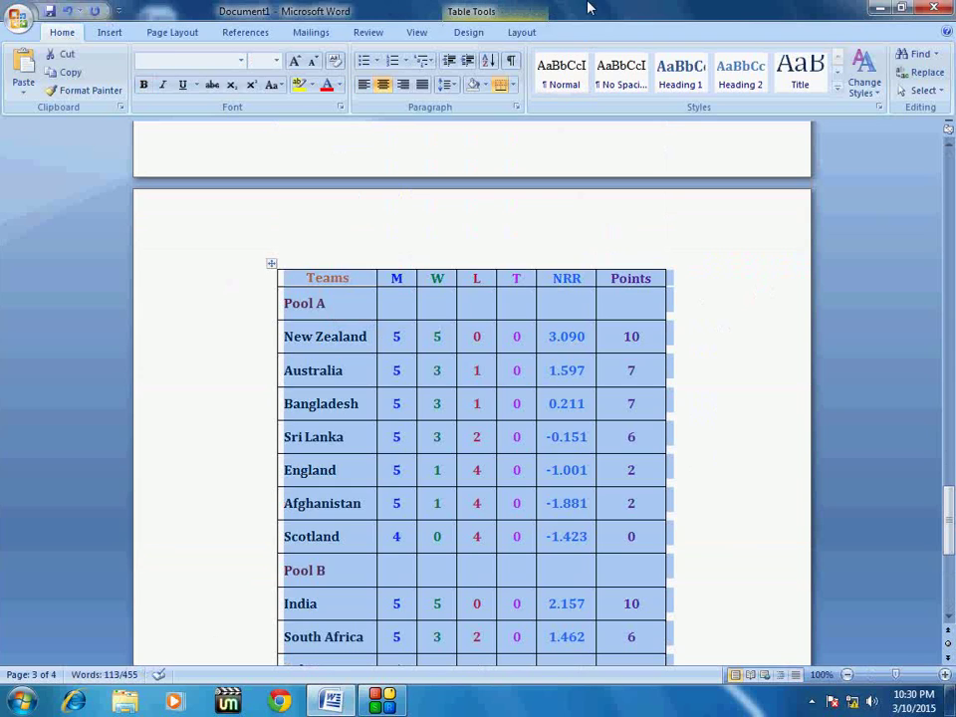
click(514, 87)
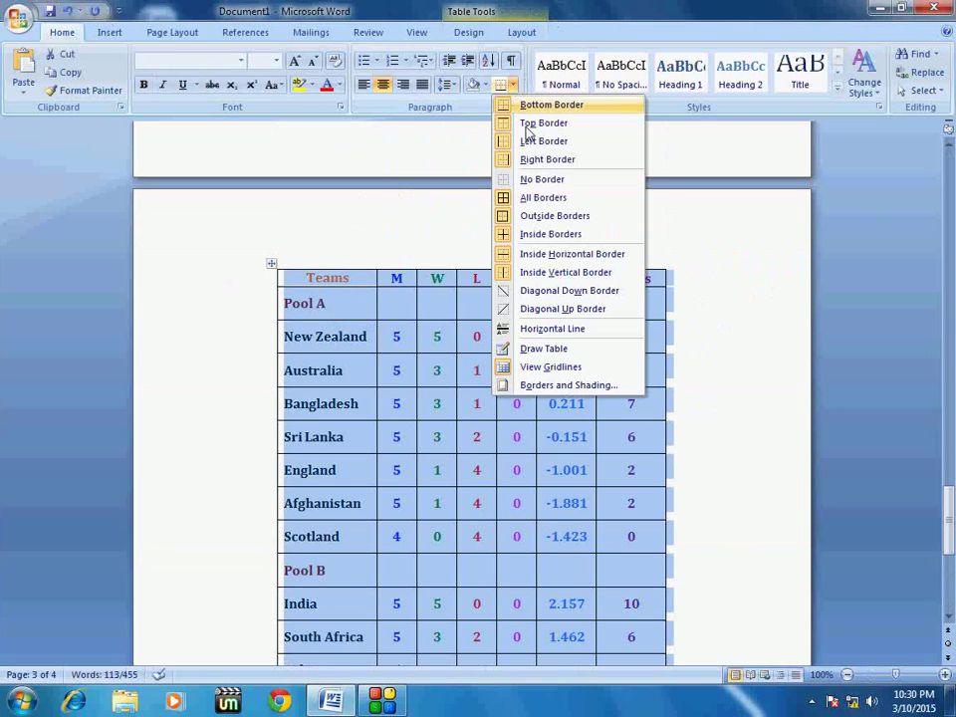
click(538, 180)
click(512, 86)
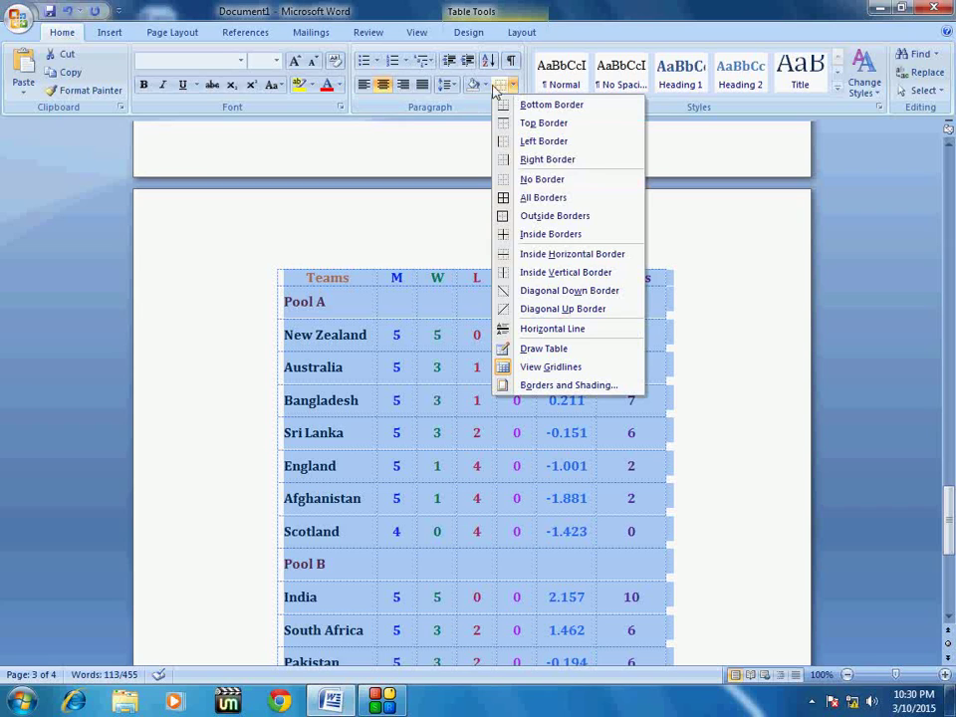
click(540, 235)
Add a top border above the header row of the fourth table
key(Left)
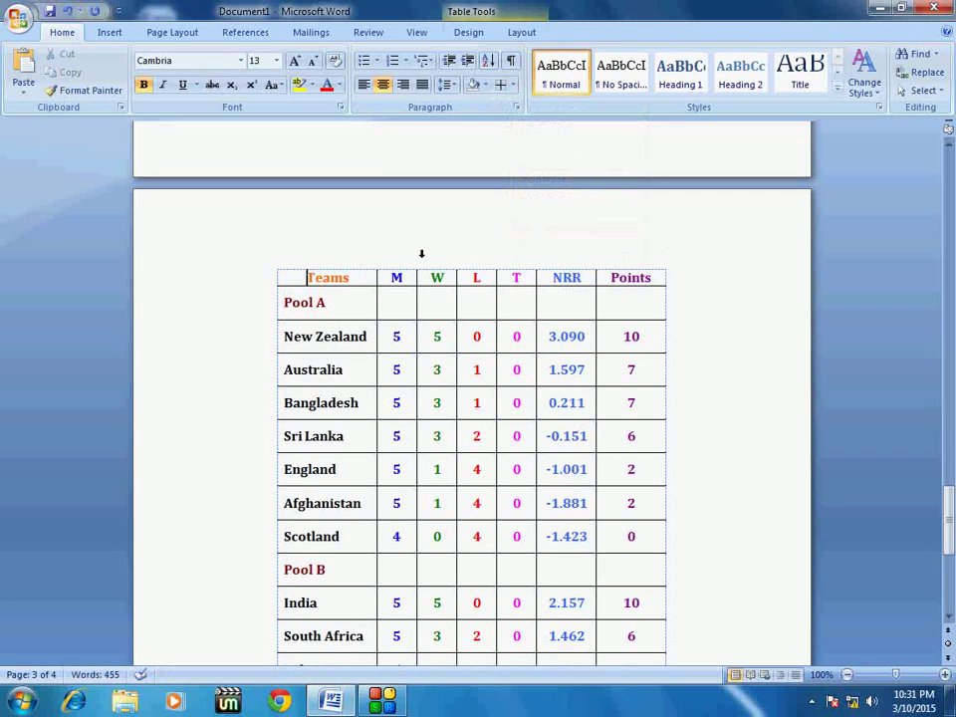
key(alt+shift+End)
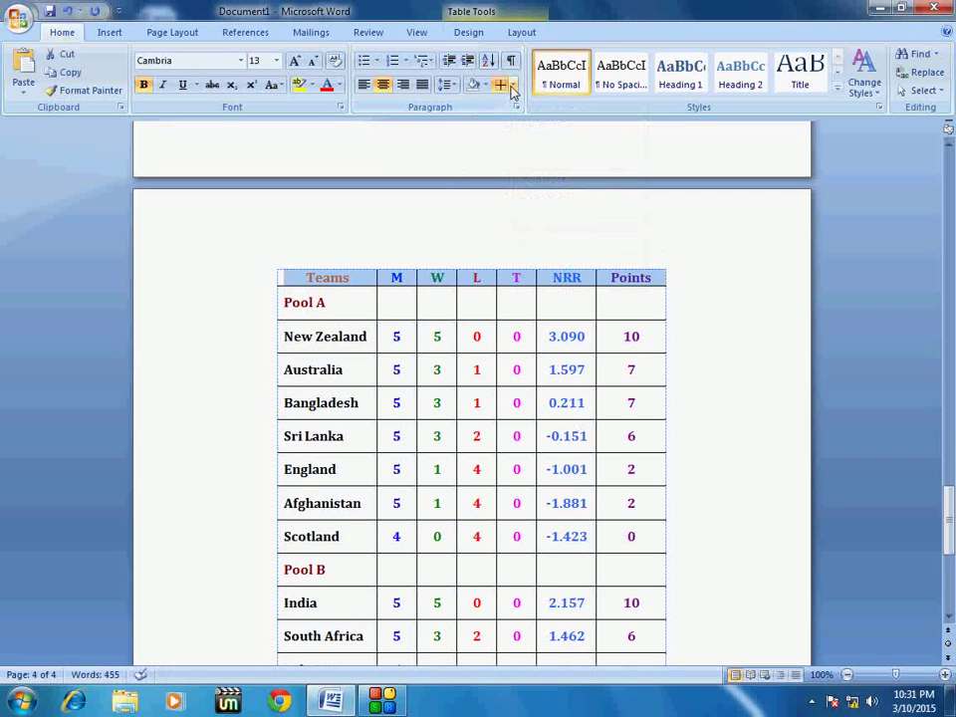
click(512, 86)
click(543, 124)
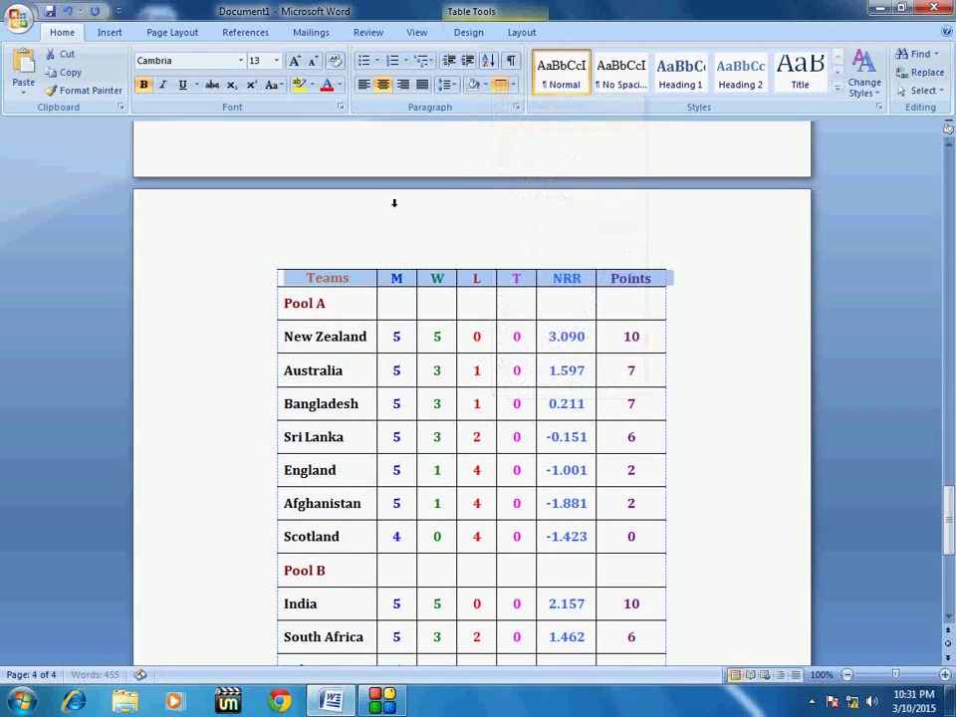
Add a bottom border beneath the UAE row of the fourth table
scroll(394, 430, down, 7)
click(657, 430)
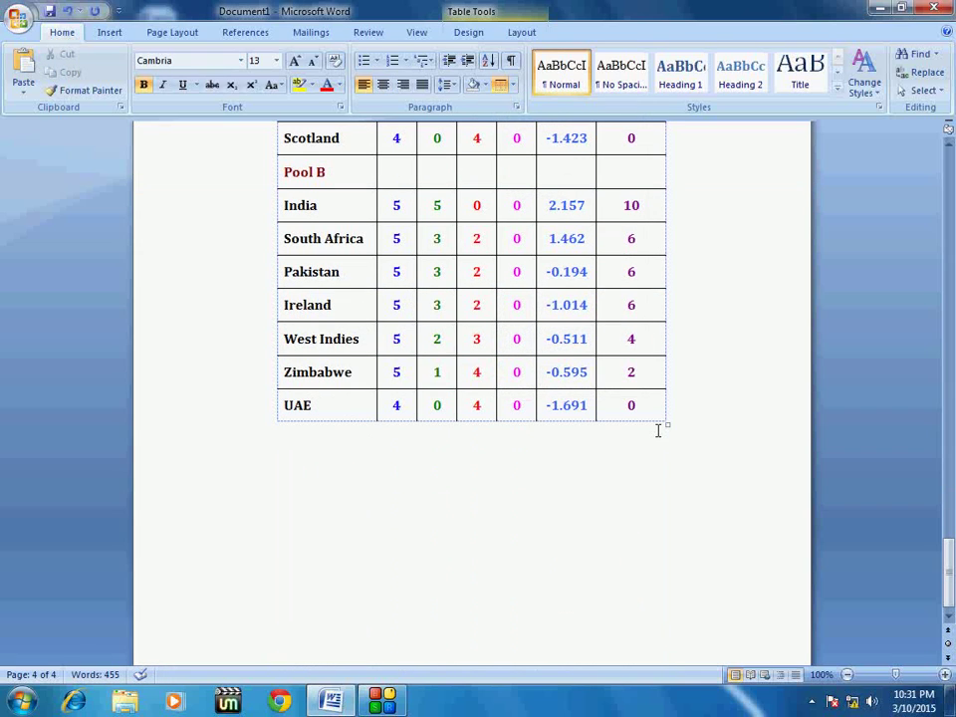
key(Tab)
key(shift+Down)
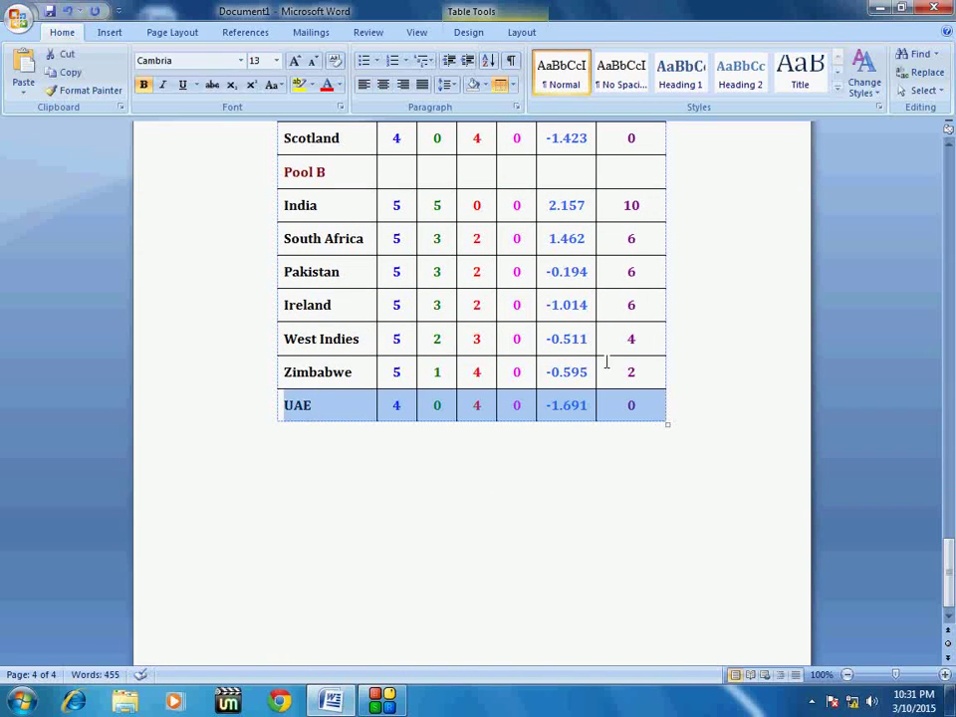
click(512, 86)
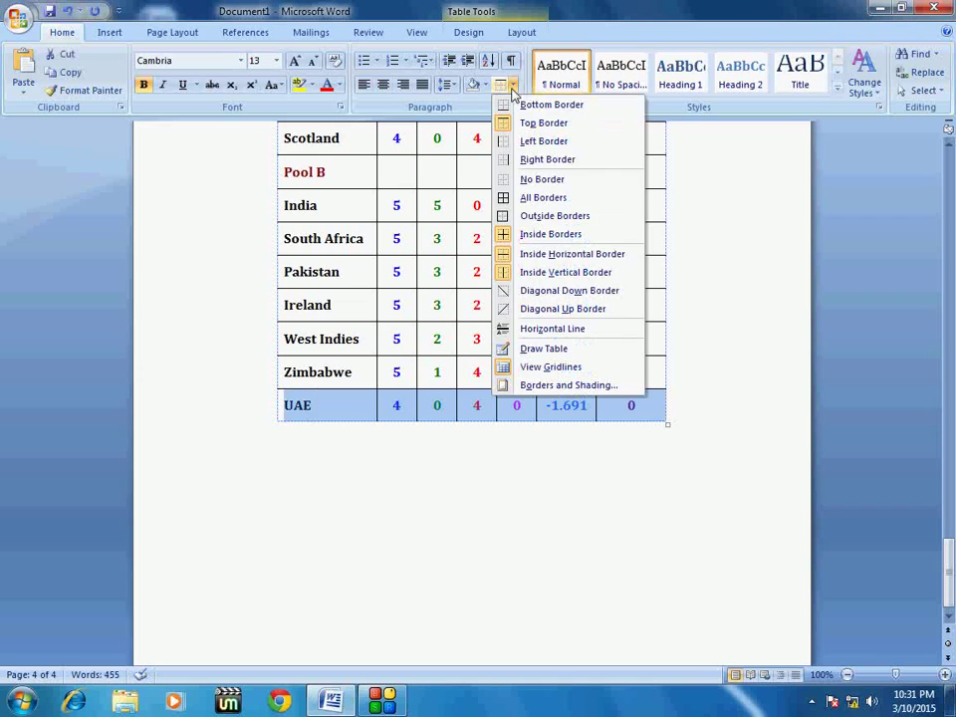
click(518, 104)
click(629, 478)
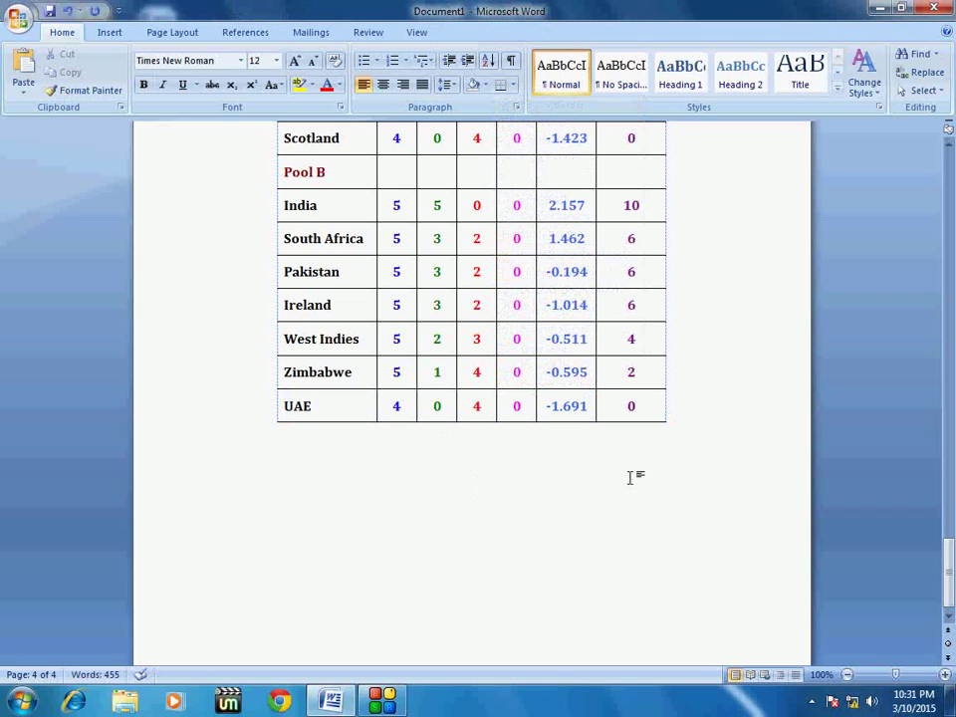
Compare the border styles of the four tables side by side in print preview at 30% zoom, and close the preview
key(ctrl+F2)
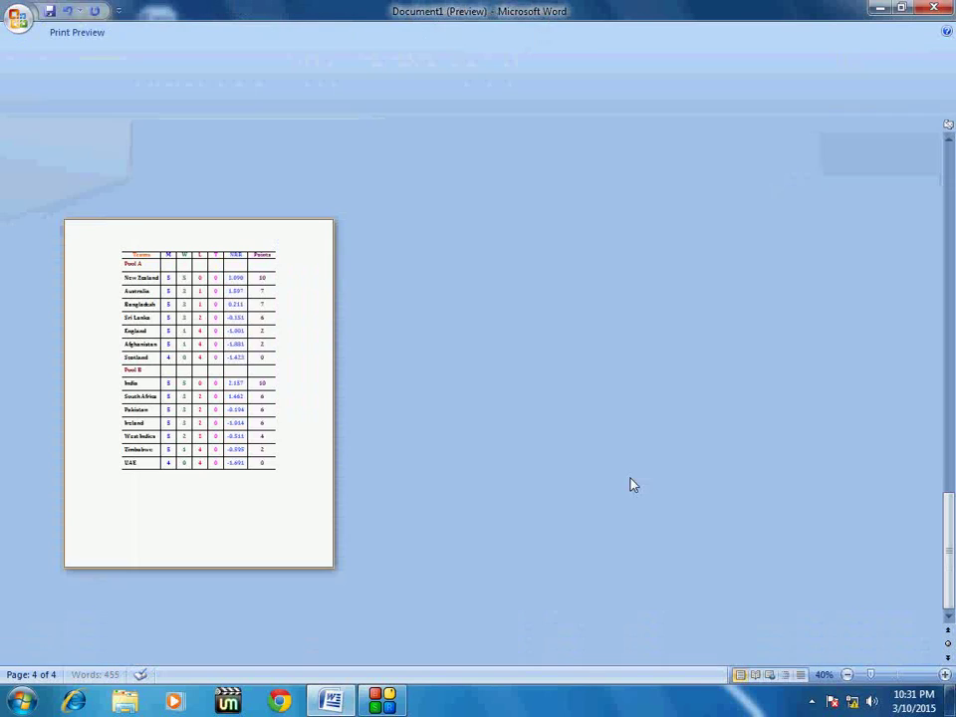
ctrl+scroll(391, 397, down, 1)
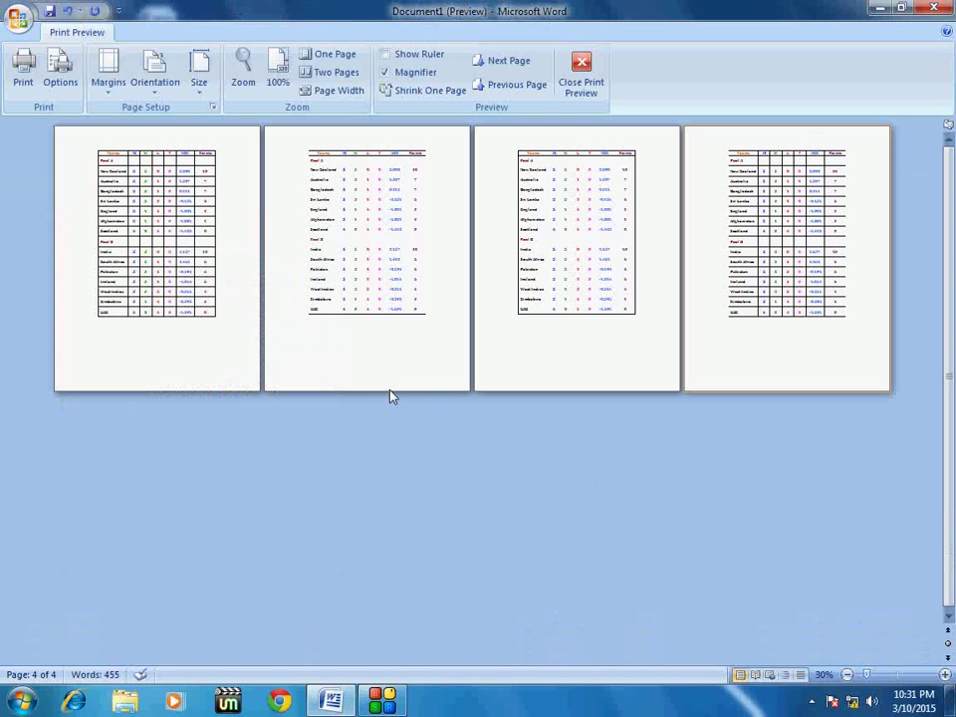
click(532, 240)
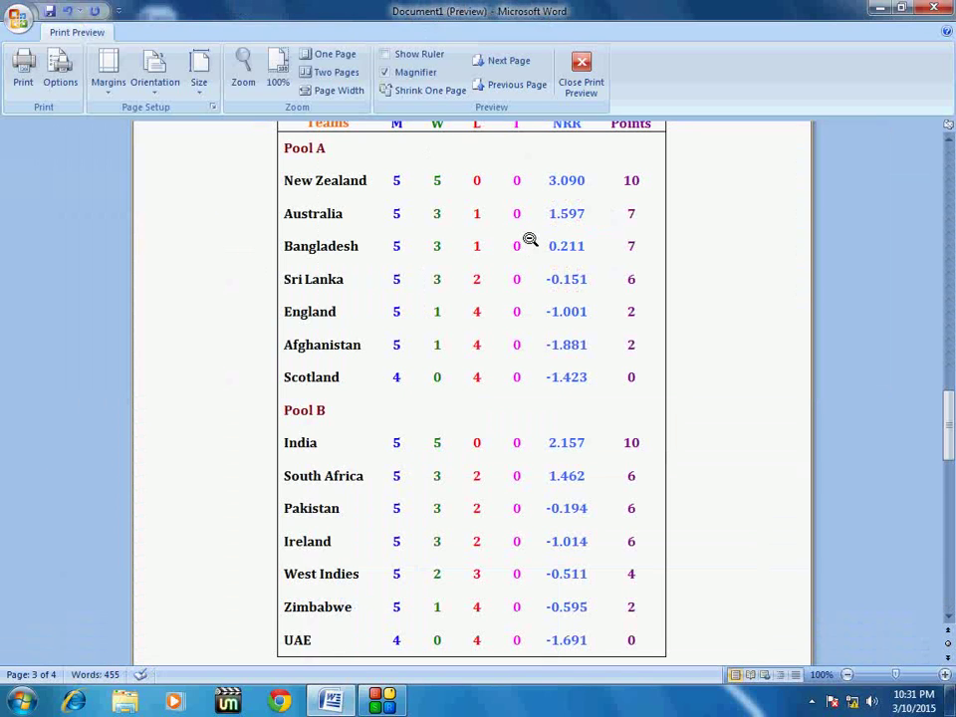
click(530, 240)
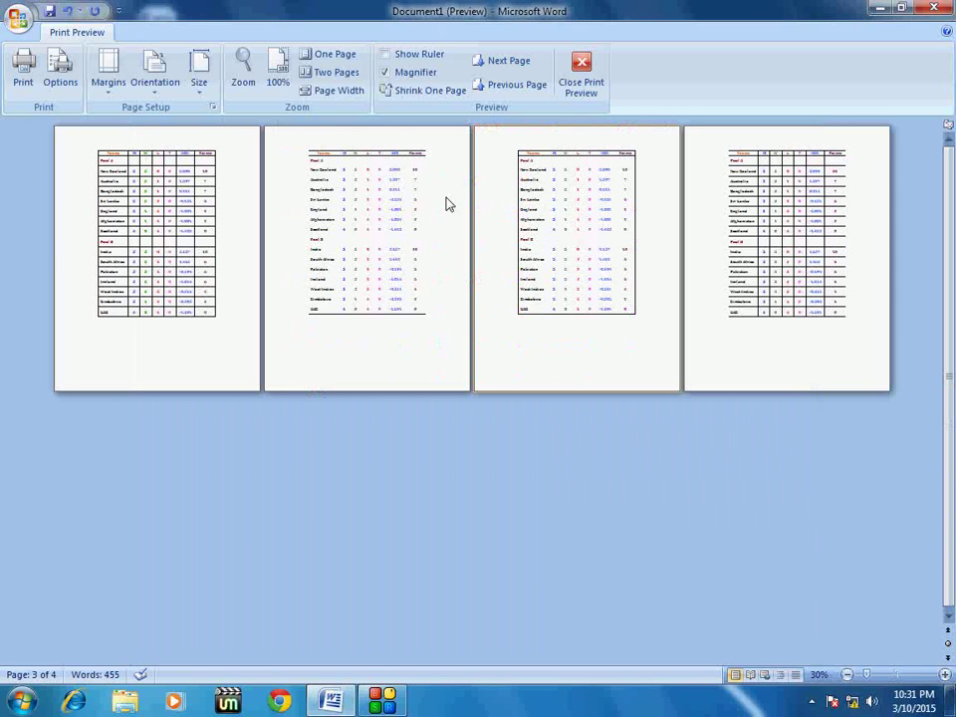
click(738, 220)
click(546, 263)
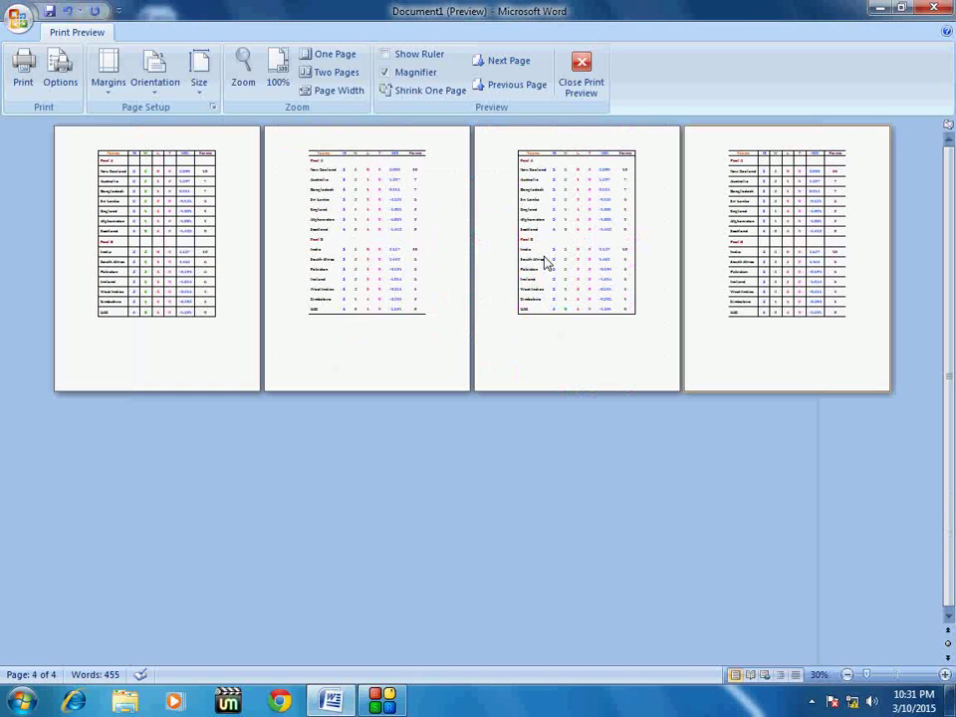
click(544, 254)
click(406, 192)
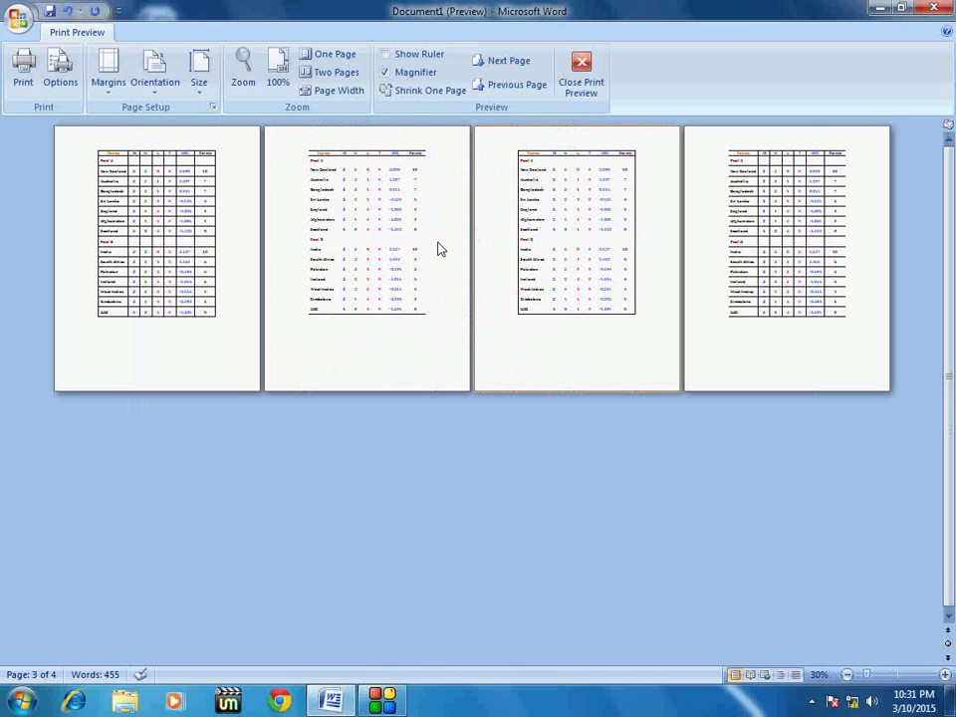
key(Escape)
Paste another copy of the fully bordered table onto a new fifth page and copy the whole pasted table
key(ctrl+Return)
key(ctrl+v)
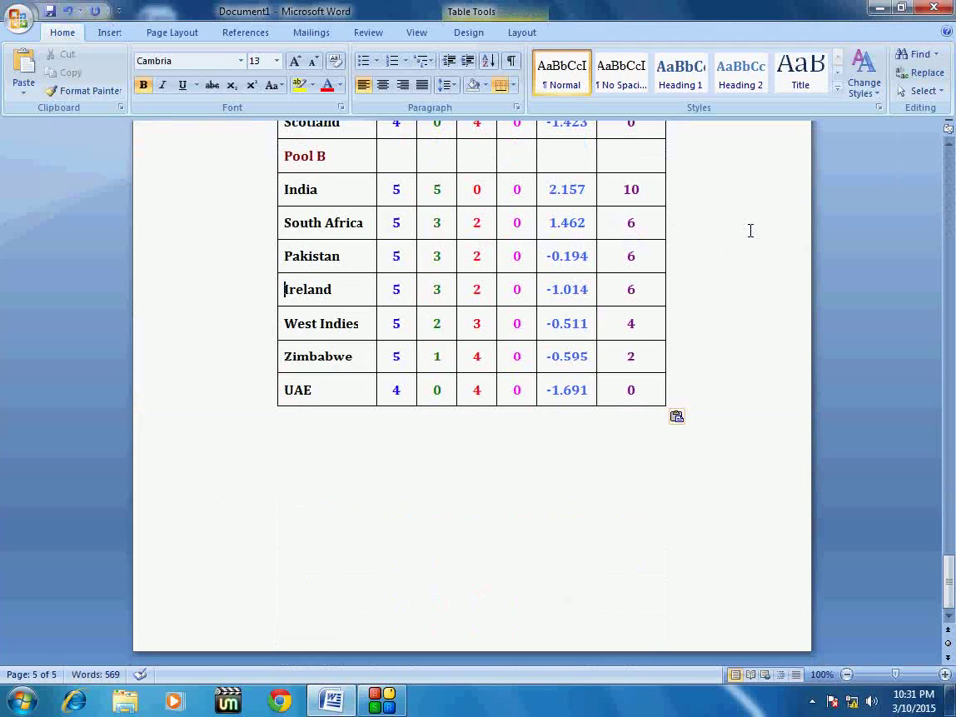
key(alt+KP_5)
key(ctrl+c)
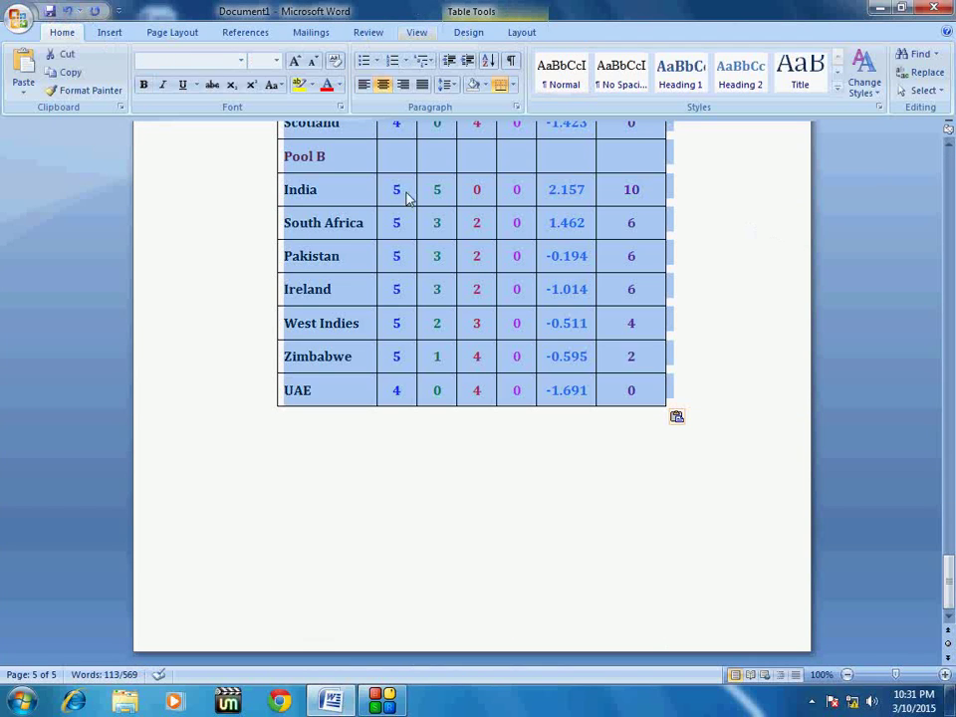
Remove all borders from the table on the fifth page and apply only inside horizontal borders to it
scroll(433, 255, up, 5)
click(511, 85)
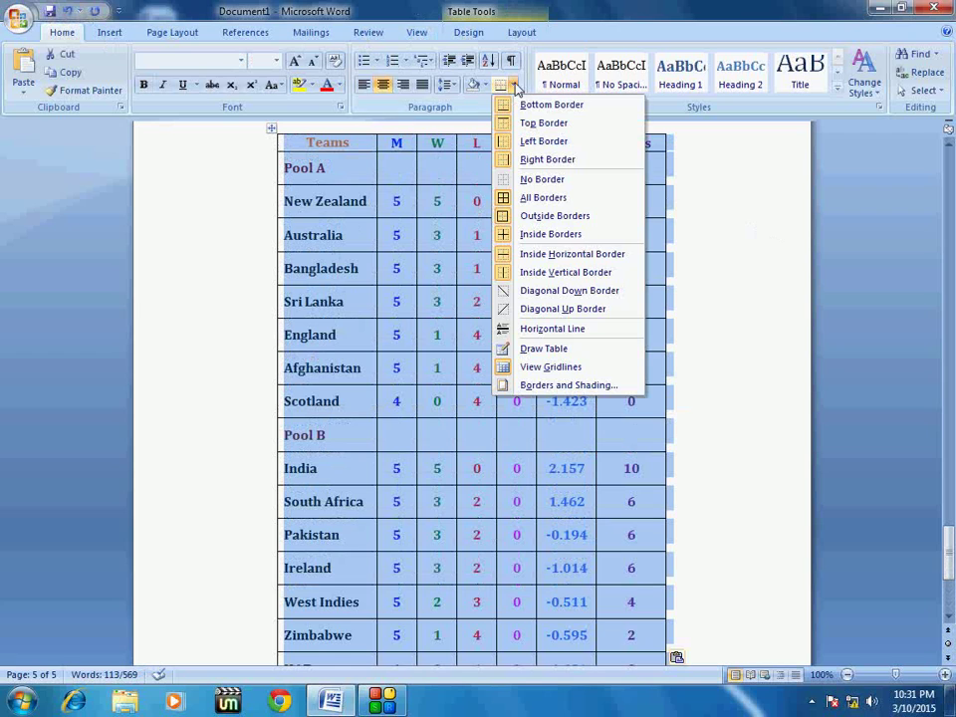
click(592, 181)
click(512, 86)
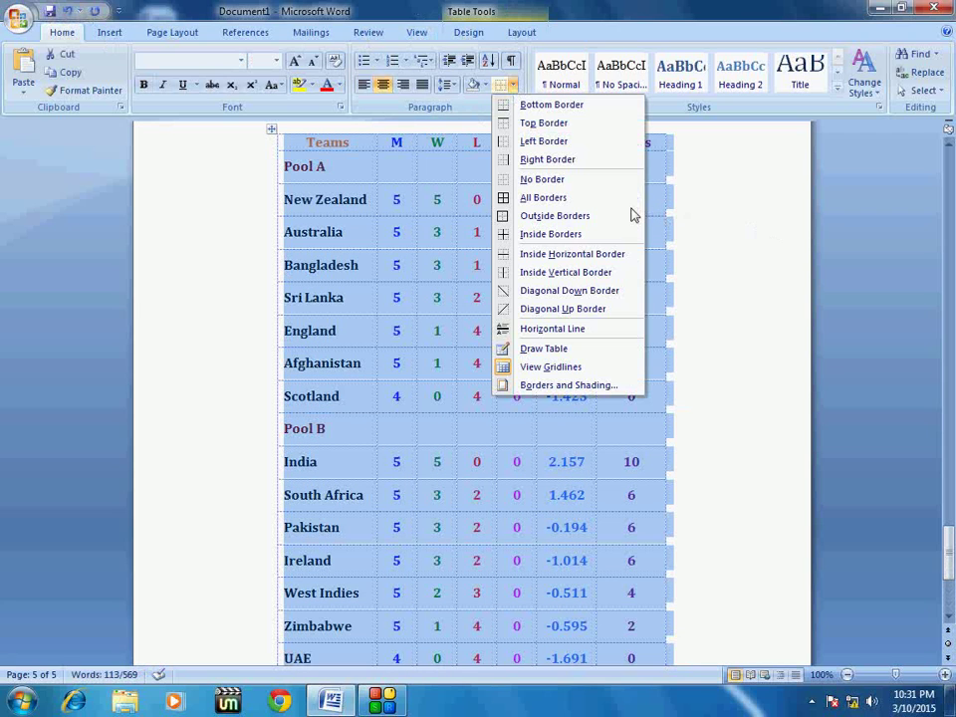
click(574, 261)
Add a top border above the header row of the fifth table
click(494, 292)
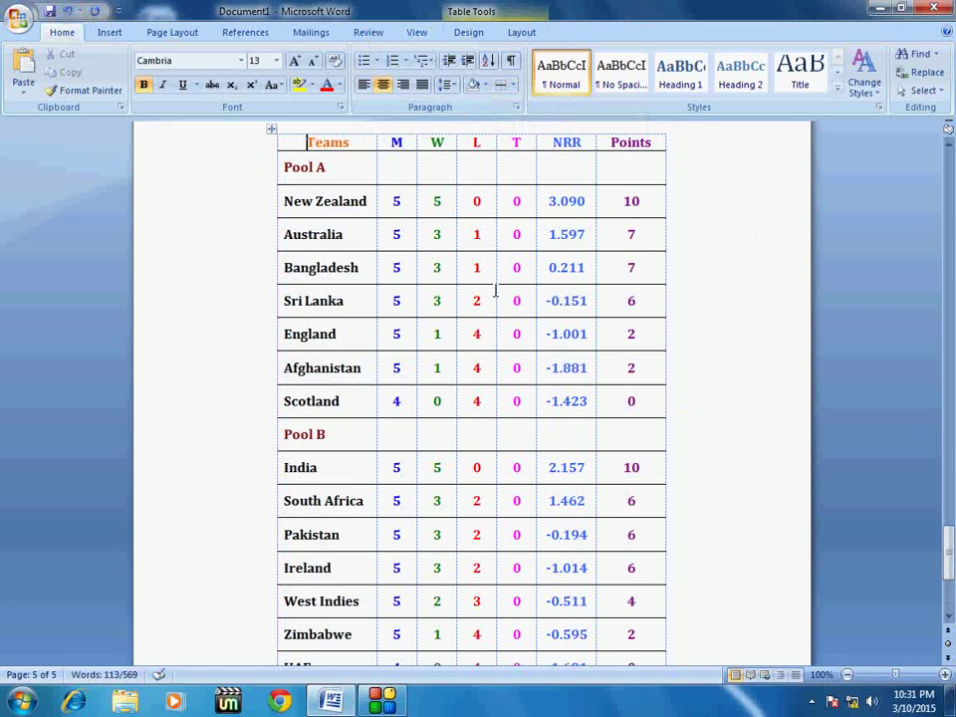
click(512, 86)
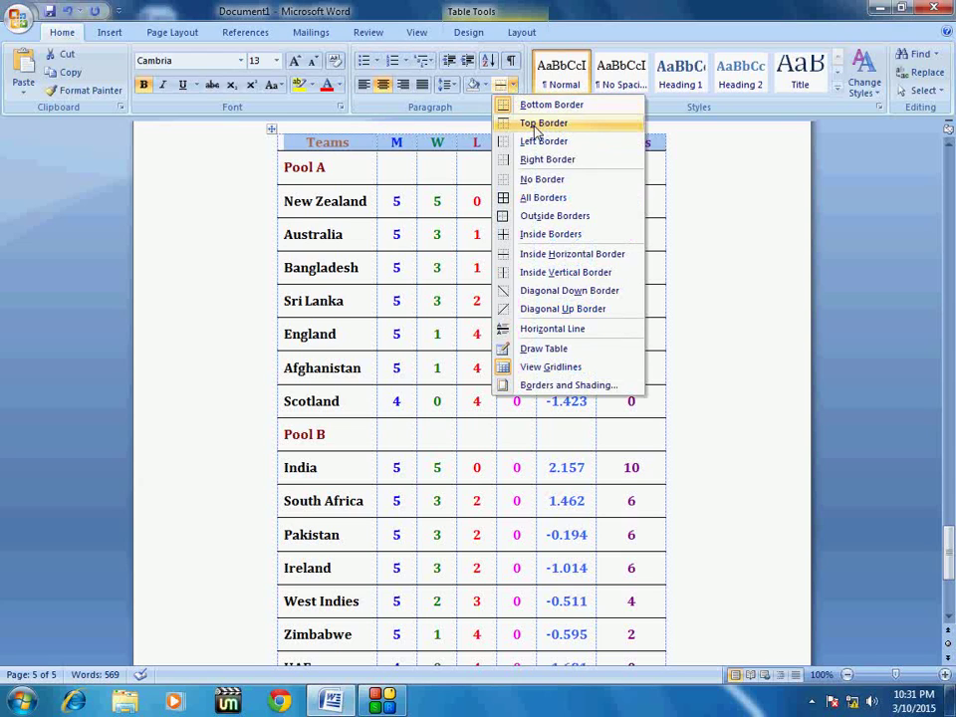
click(533, 126)
Add a bottom border beneath the UAE row of the fifth table and check all five tables in print preview
scroll(438, 224, down, 4)
drag(342, 424, 618, 444)
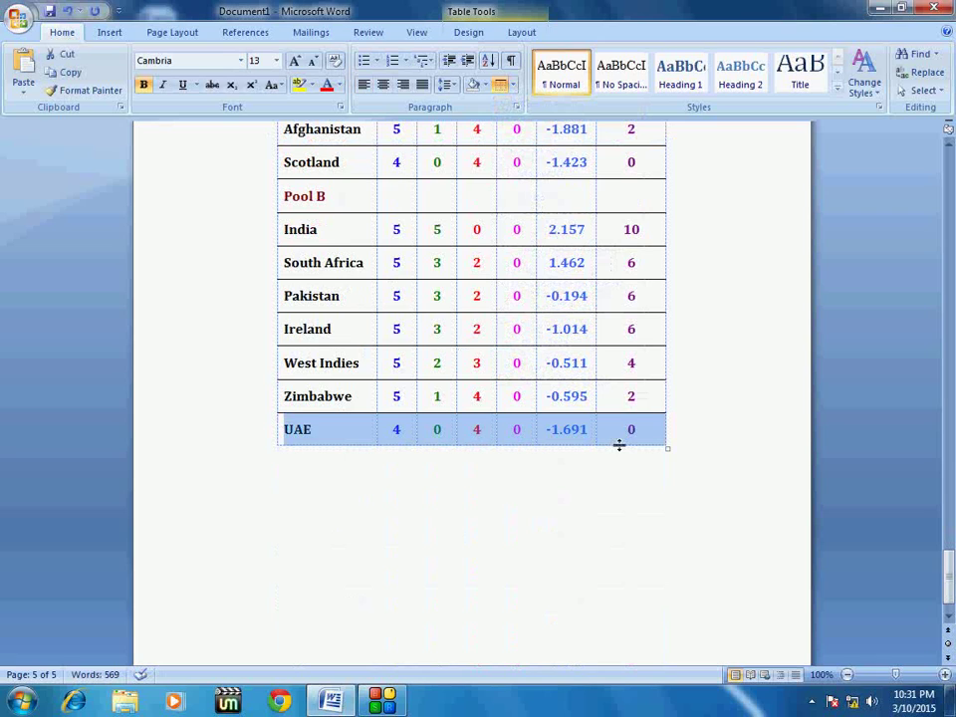
click(512, 85)
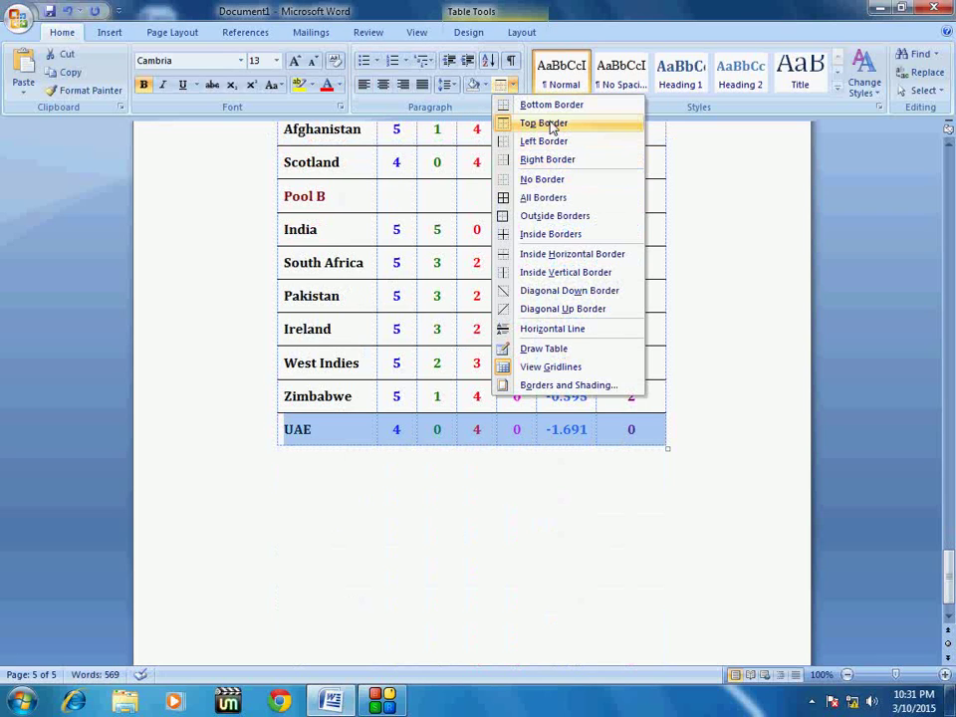
click(505, 103)
click(550, 498)
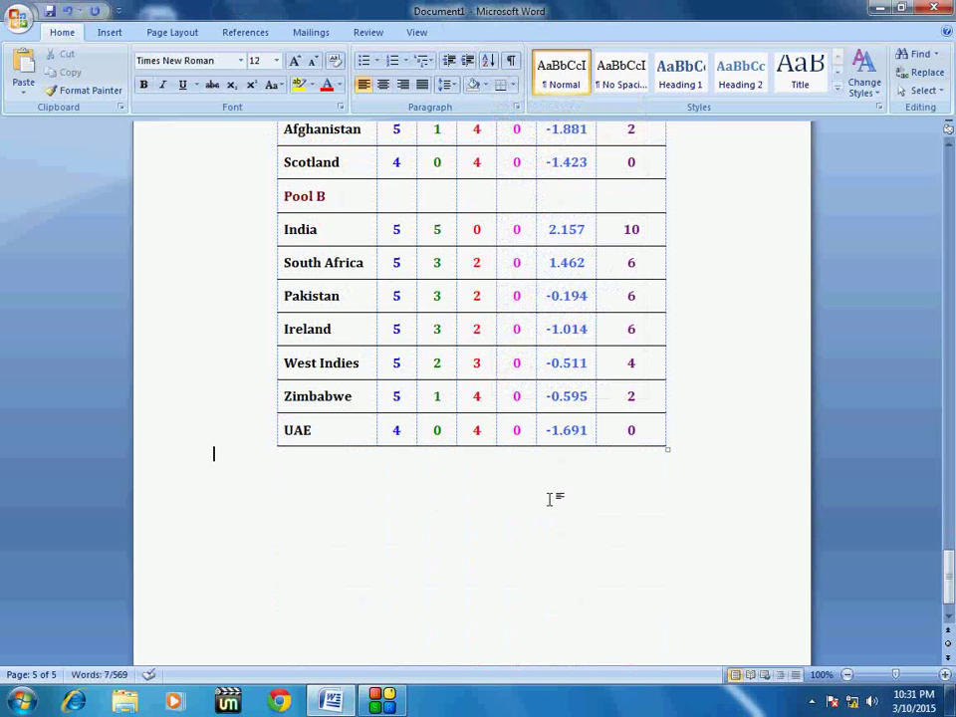
key(ctrl+F2)
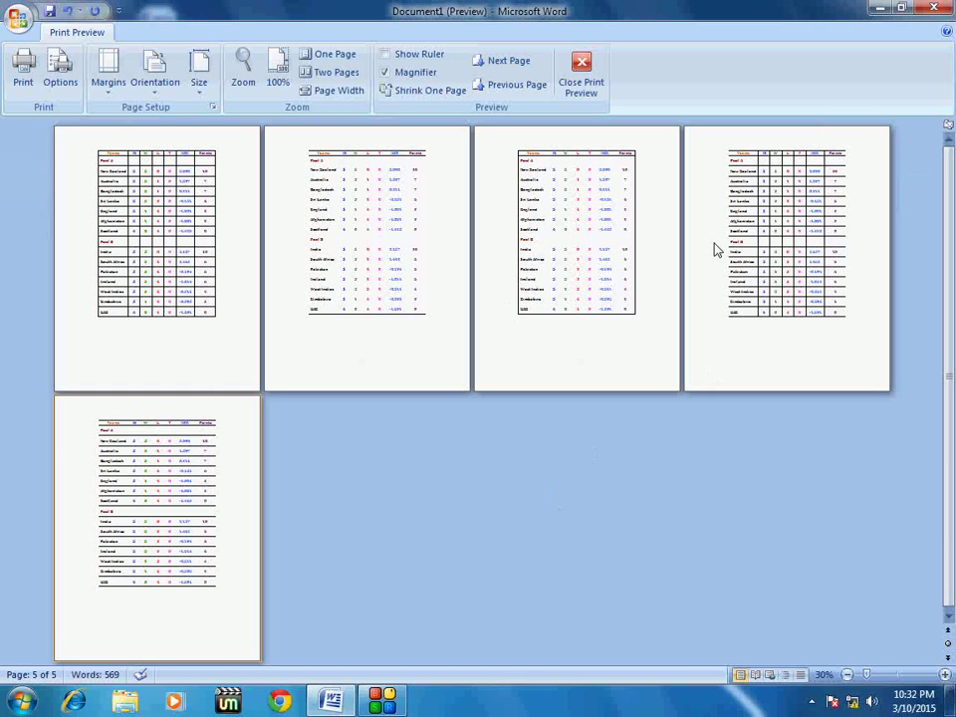
key(Escape)
Paste another copy of the table onto a new sixth page and remove its inside vertical borders
key(ctrl+Return)
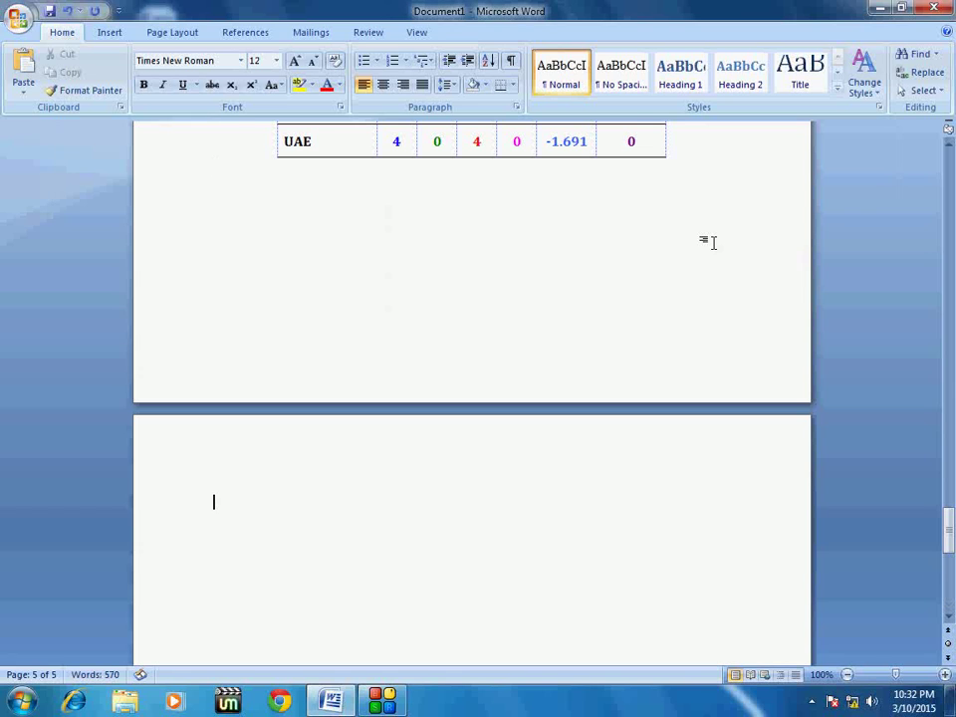
key(ctrl+v)
key(Up)
key(Up)
key(alt+KP_5)
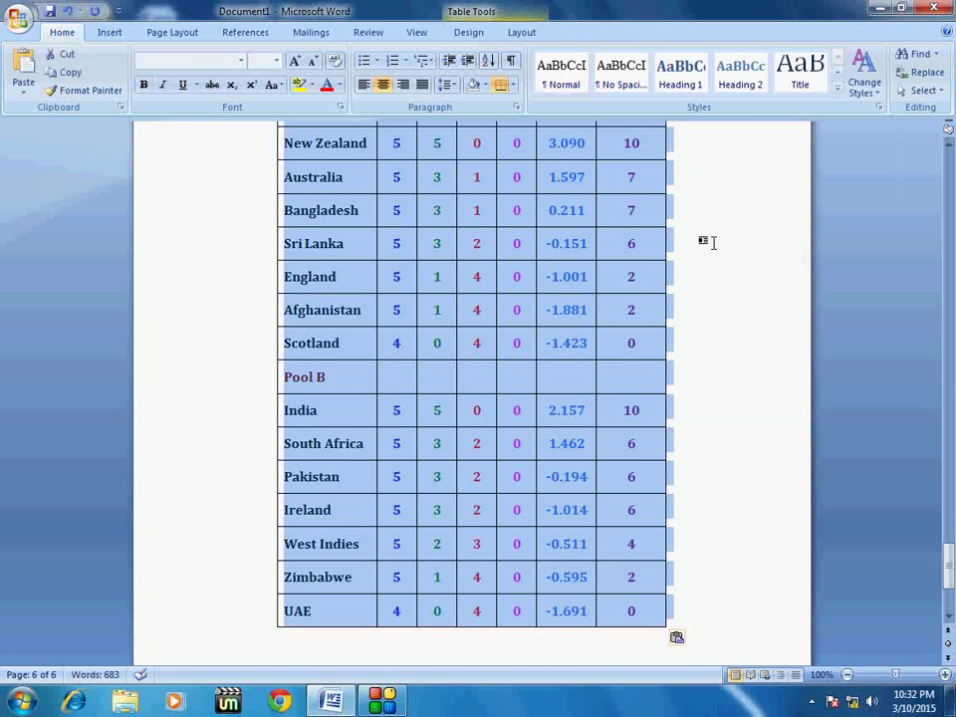
click(513, 84)
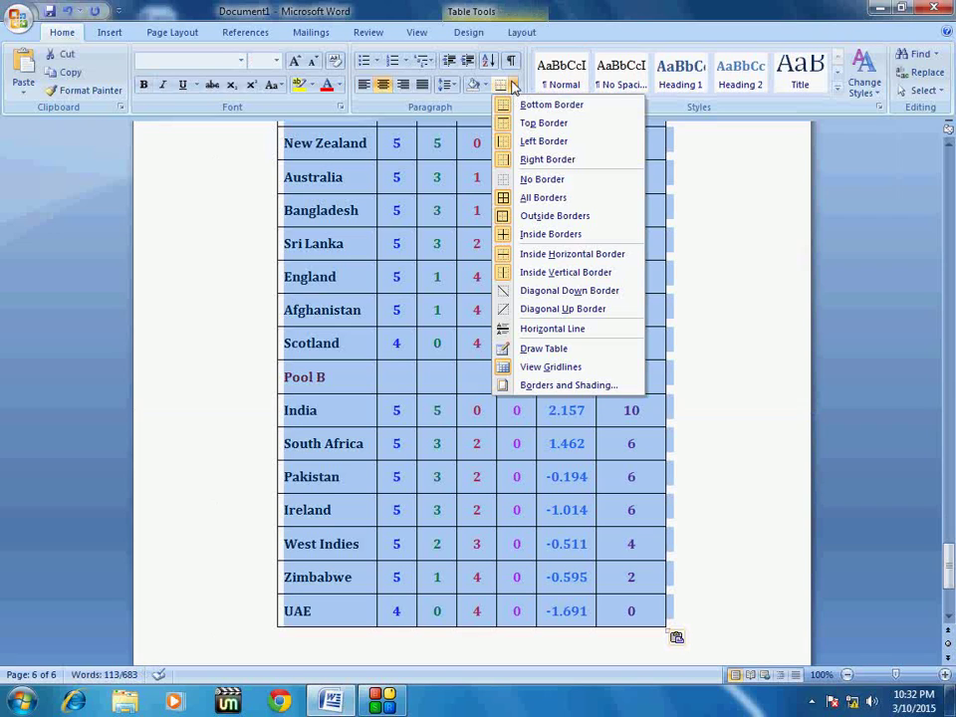
click(573, 278)
scroll(435, 328, up, 4)
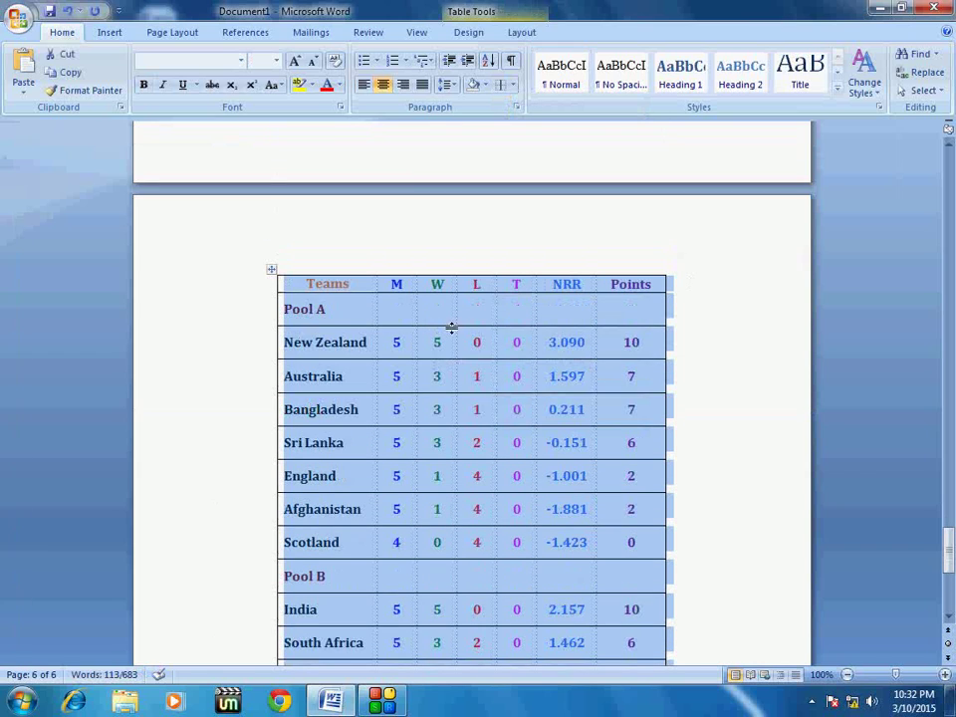
Remove all borders from the table on the sixth page and apply only inside vertical borders to it
click(431, 344)
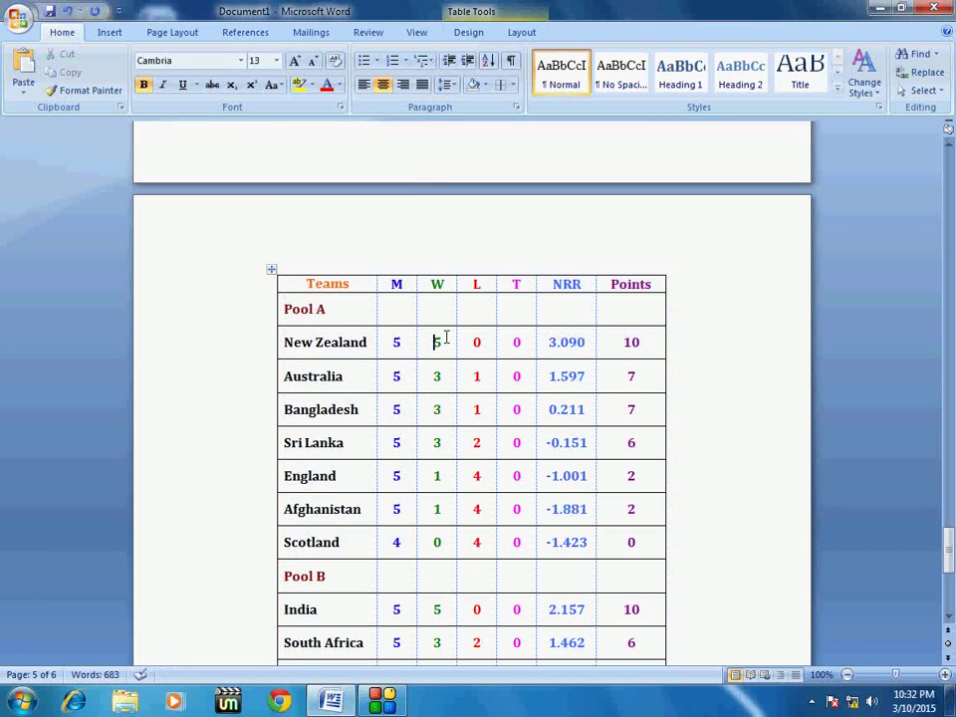
alt+double_click(445, 337)
click(511, 85)
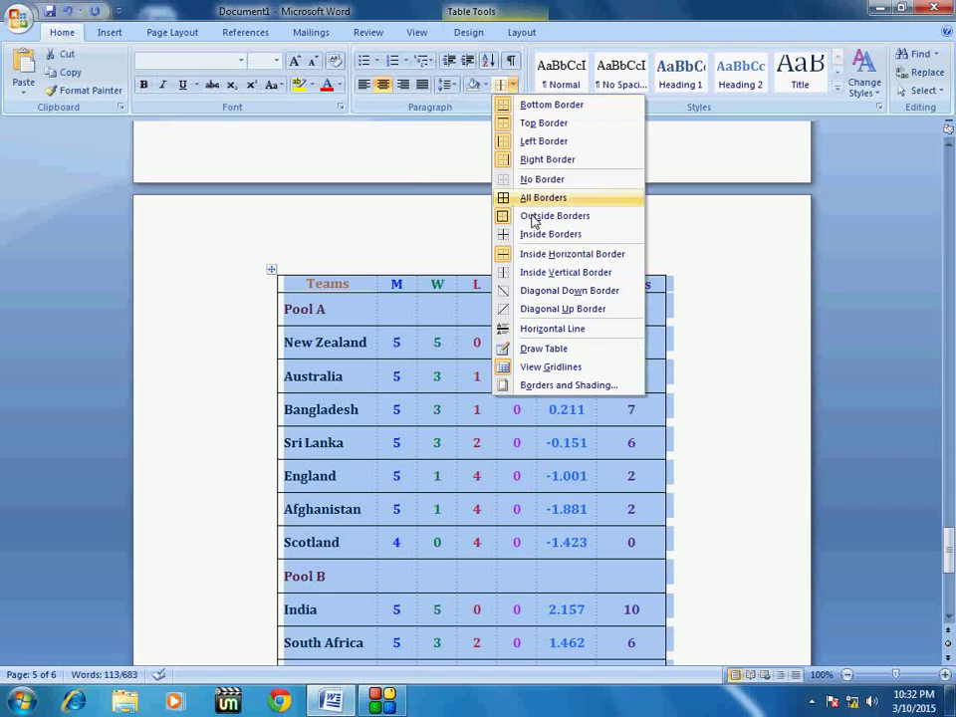
click(553, 183)
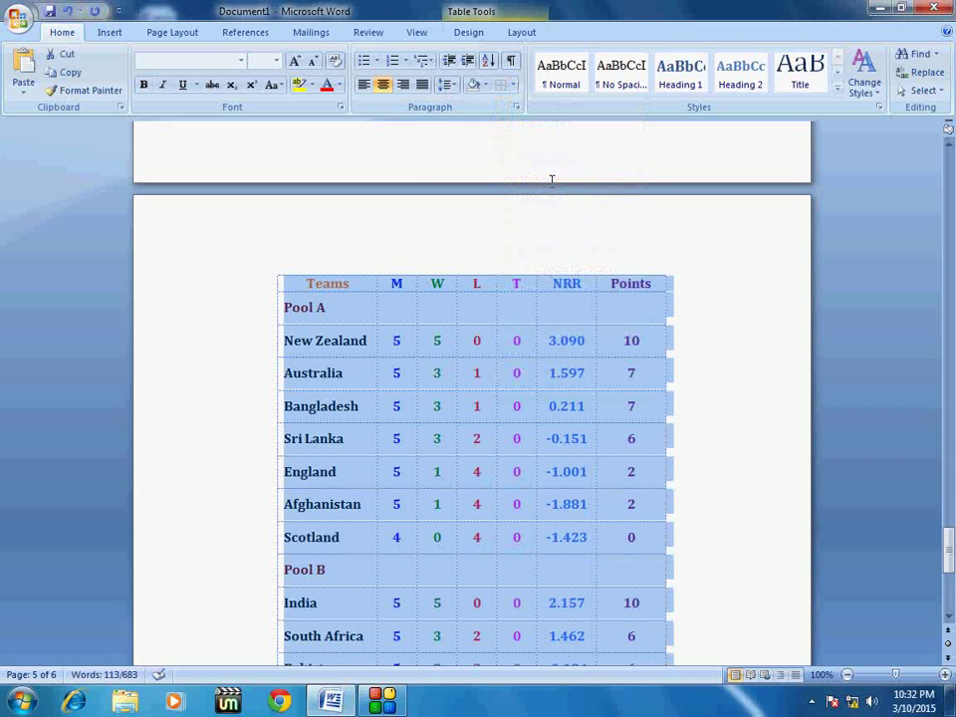
key(Left)
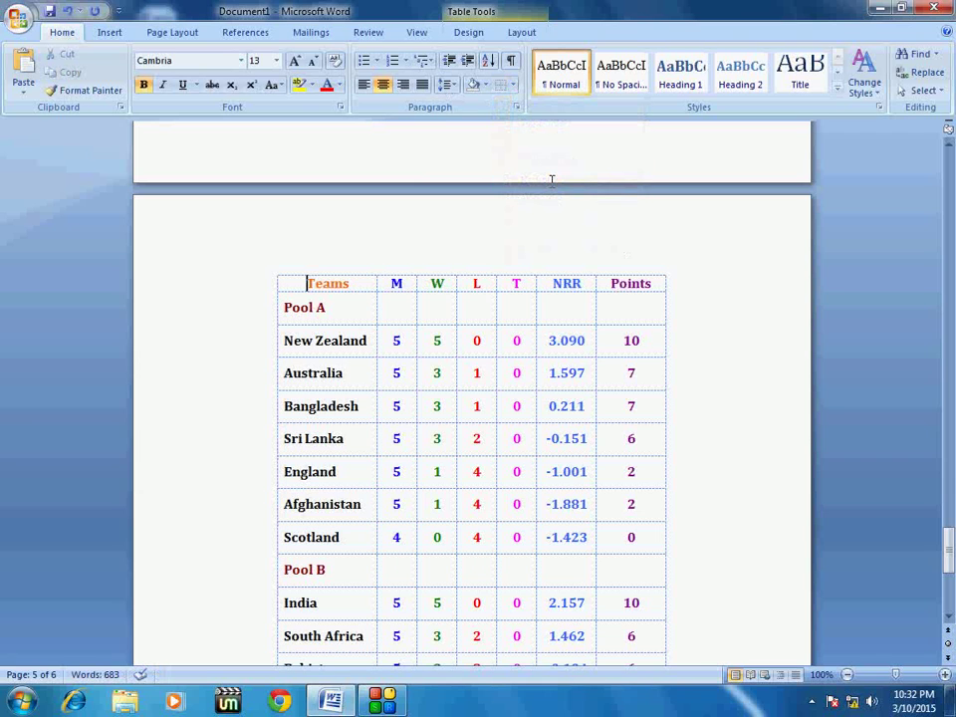
key(ctrl+a)
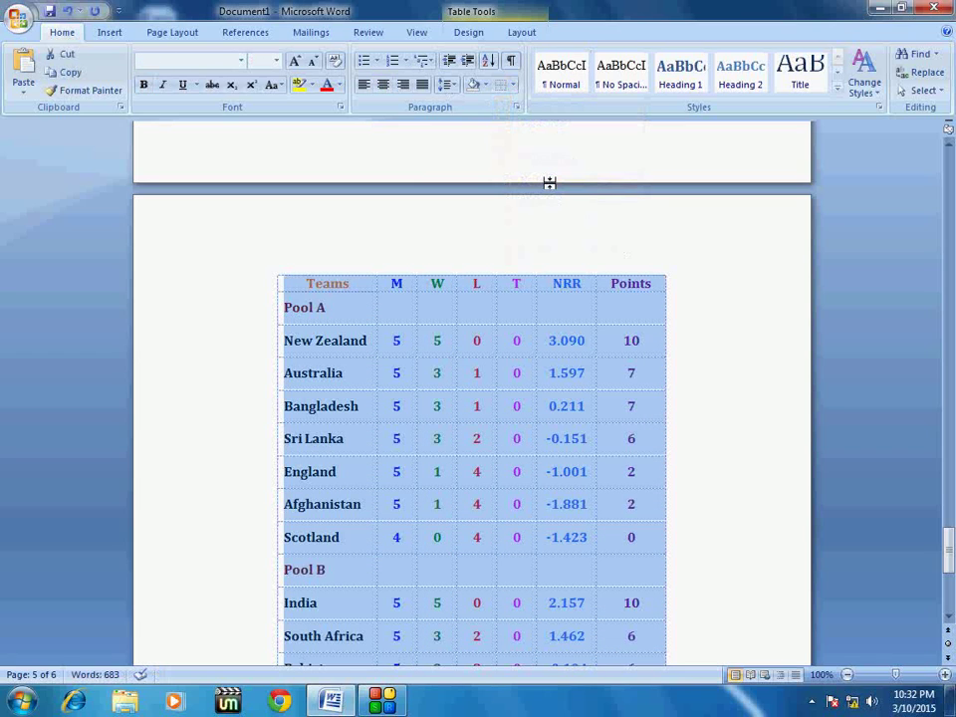
click(512, 85)
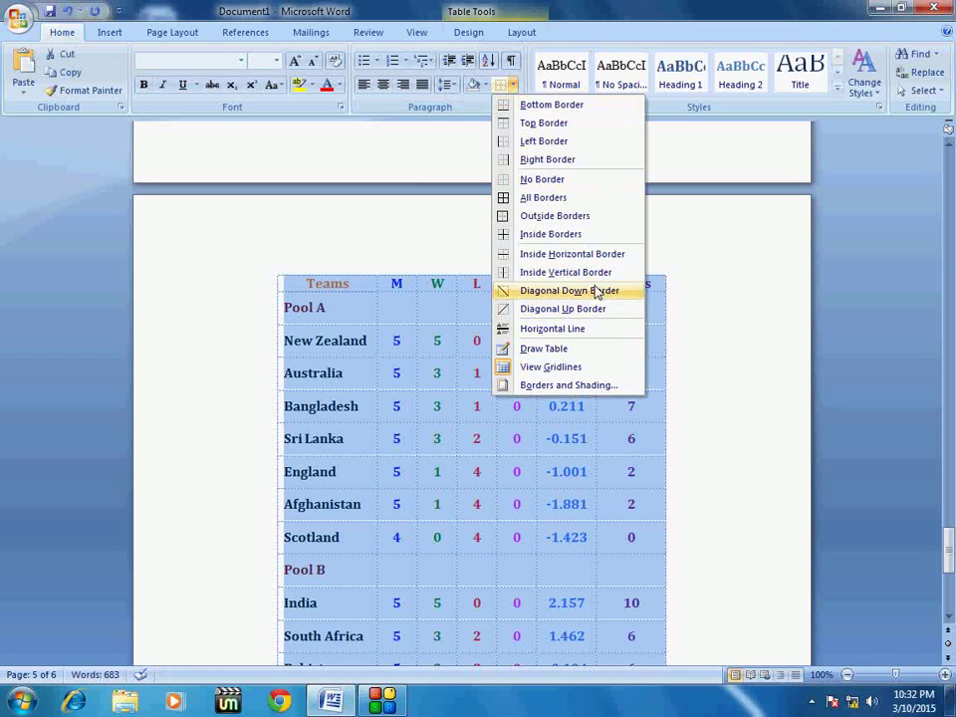
click(550, 271)
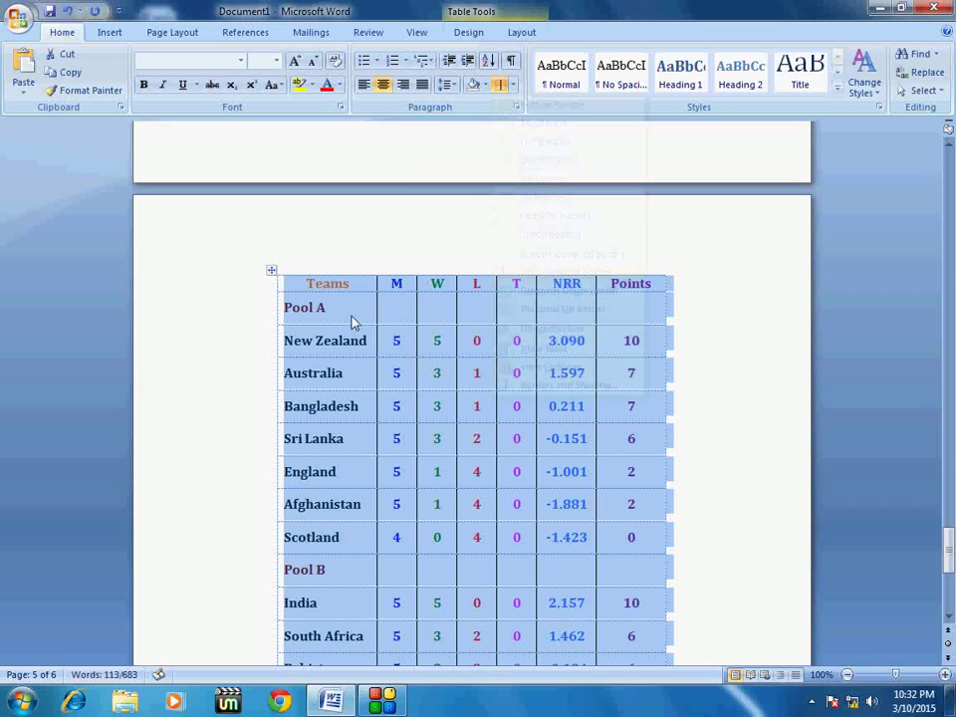
Add a top border above the header row of the sixth table
click(353, 321)
click(341, 282)
drag(342, 282, 634, 303)
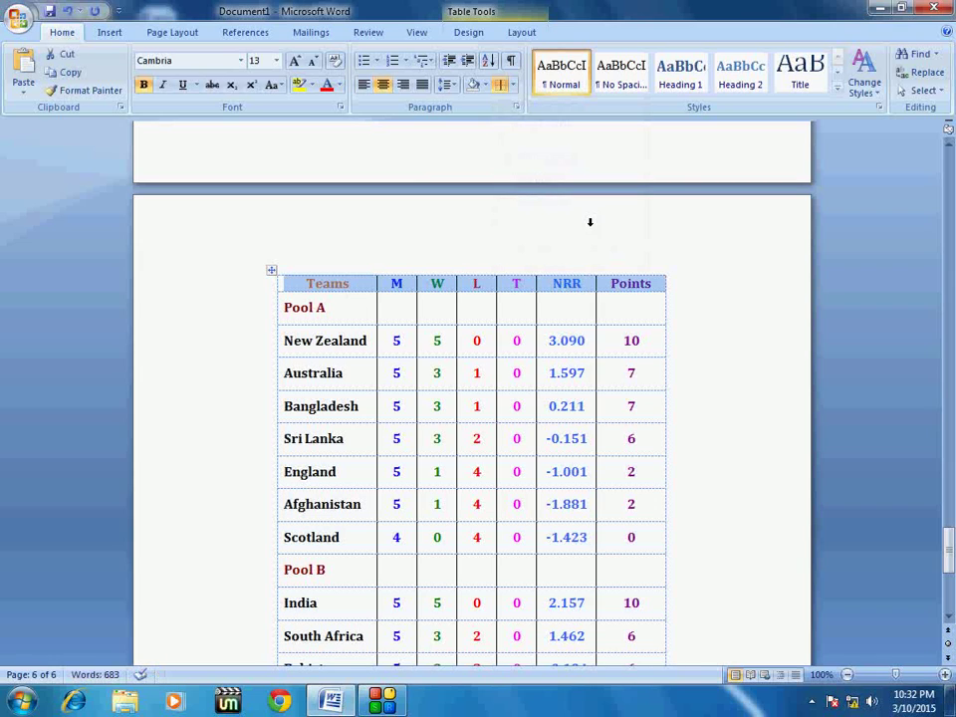
click(507, 84)
click(544, 122)
Add a bottom border beneath the UAE row of the sixth table and check all six tables in print preview
scroll(346, 454, down, 5)
click(347, 481)
double_click(456, 483)
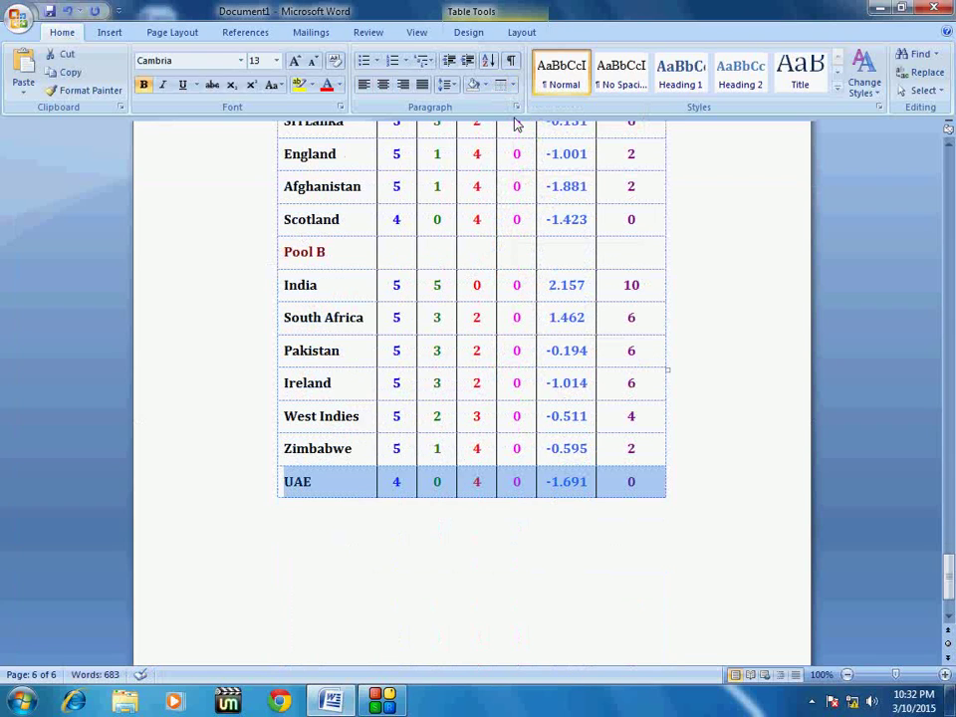
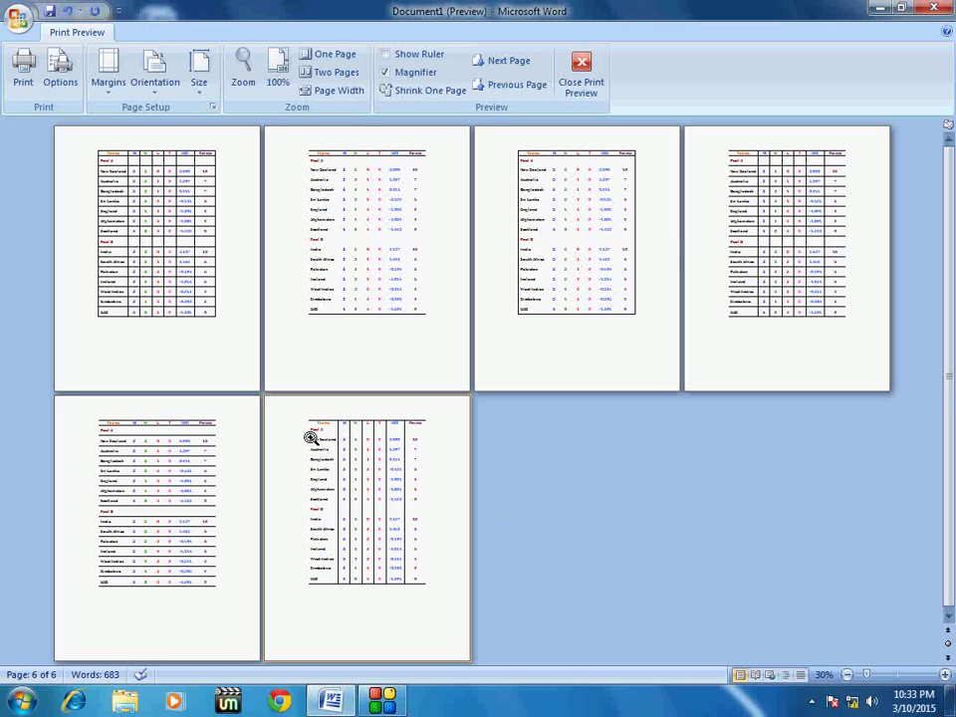
key(Escape)
Paste another copy of the table onto a new seventh page and apply diagonal down borders to all its cells
key(ctrl+Return)
key(ctrl+v)
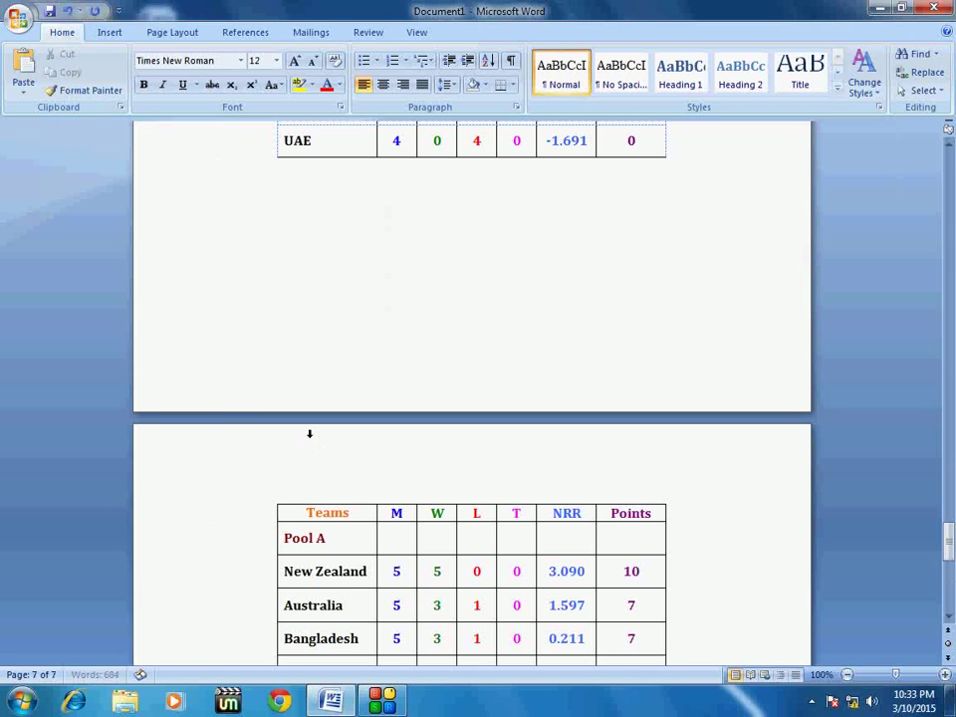
key(Up)
key(alt+KP_5)
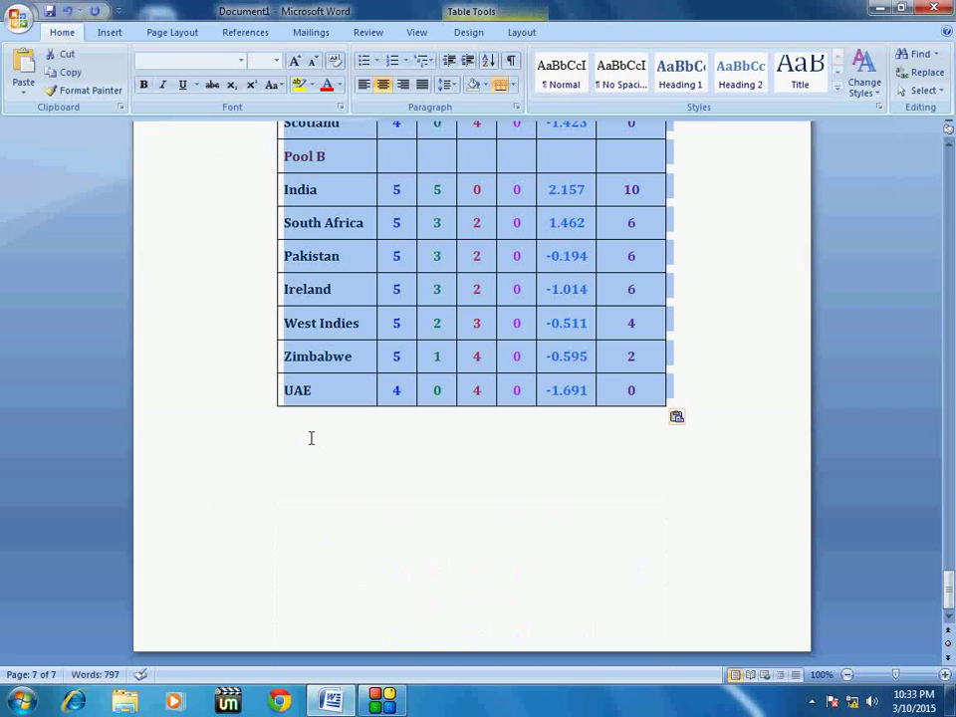
click(512, 85)
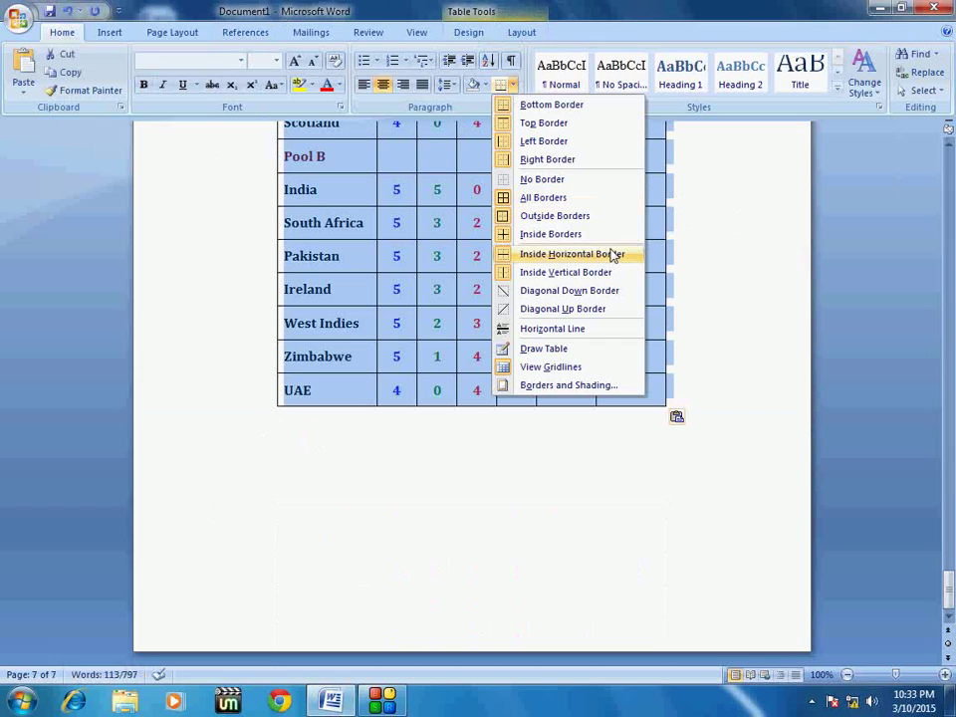
click(580, 292)
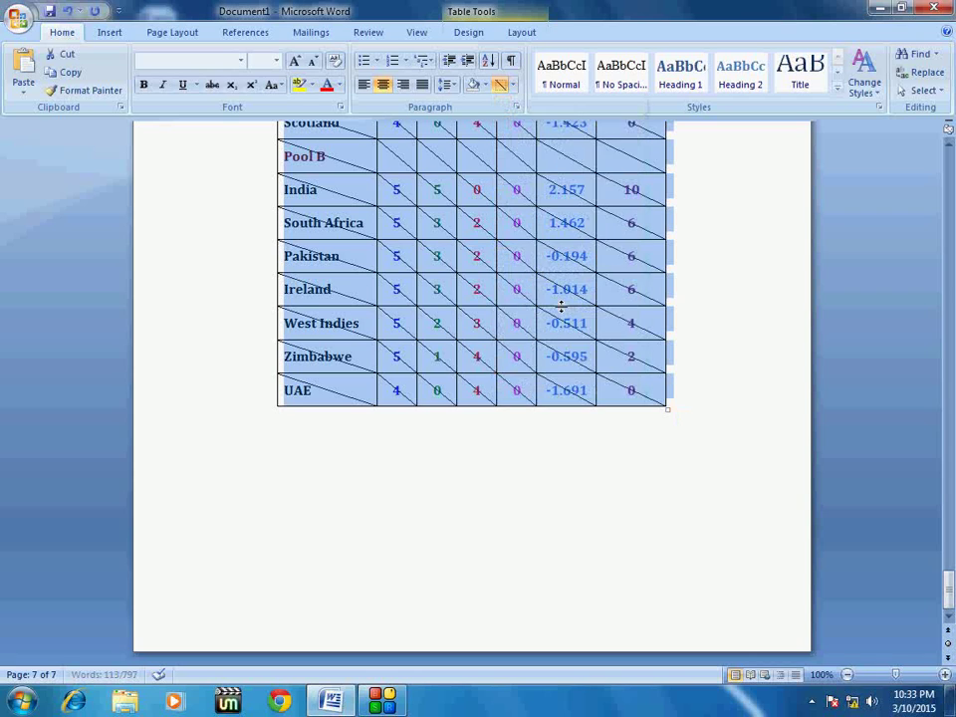
scroll(558, 312, up, 3)
scroll(548, 328, up, 3)
click(474, 340)
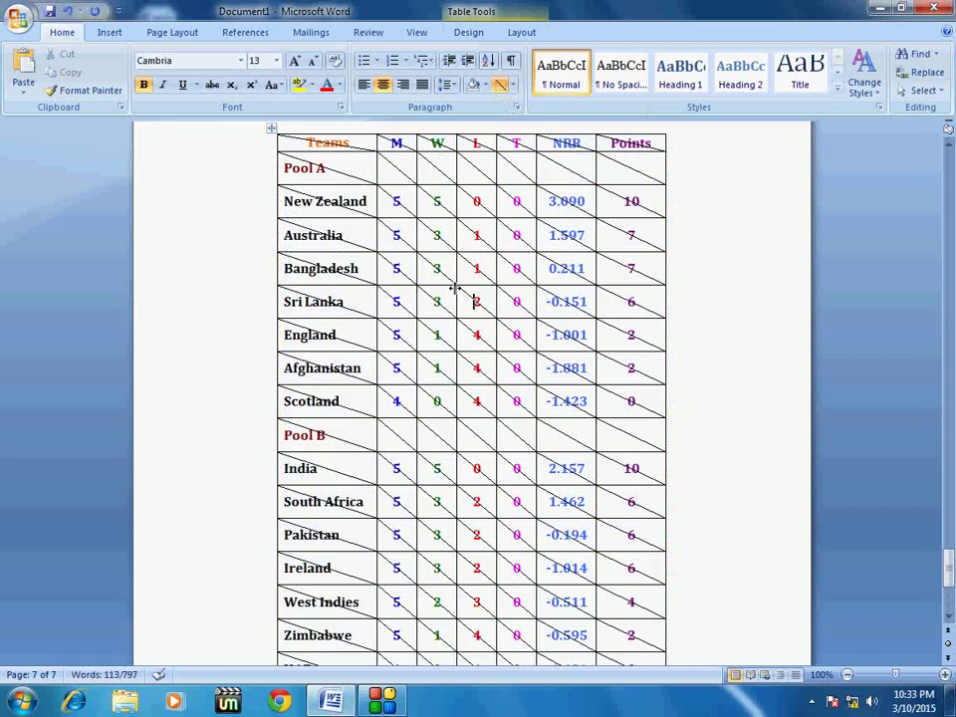
Start a new eighth page after the diagonally bordered table and paste another copy of the original table there
scroll(390, 271, up, 2)
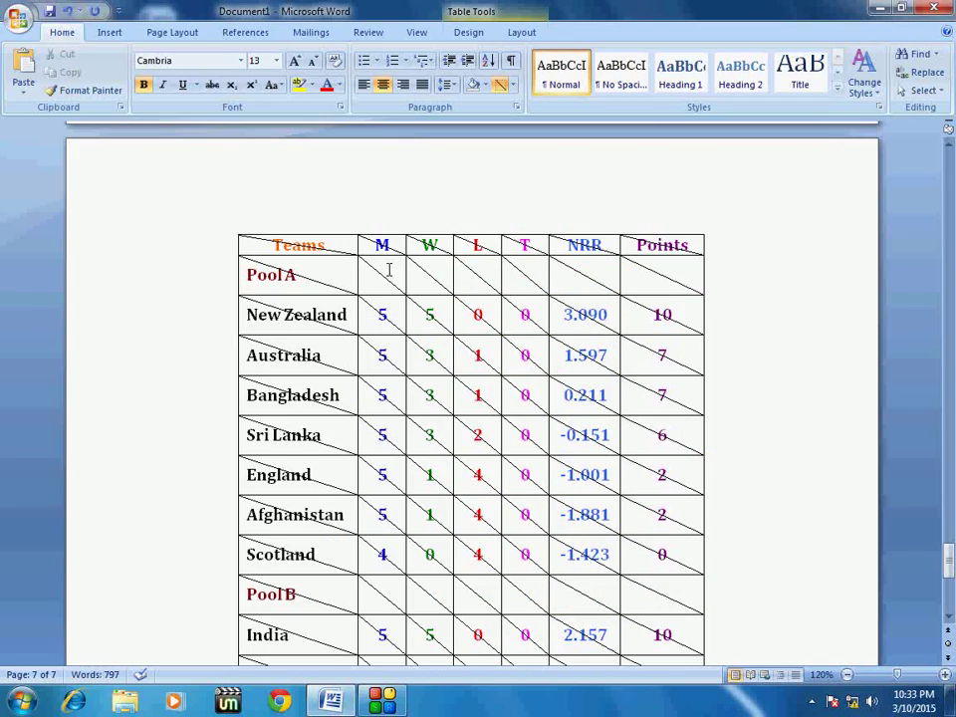
scroll(390, 268, down, 3)
scroll(388, 269, down, 1)
key(ctrl+End)
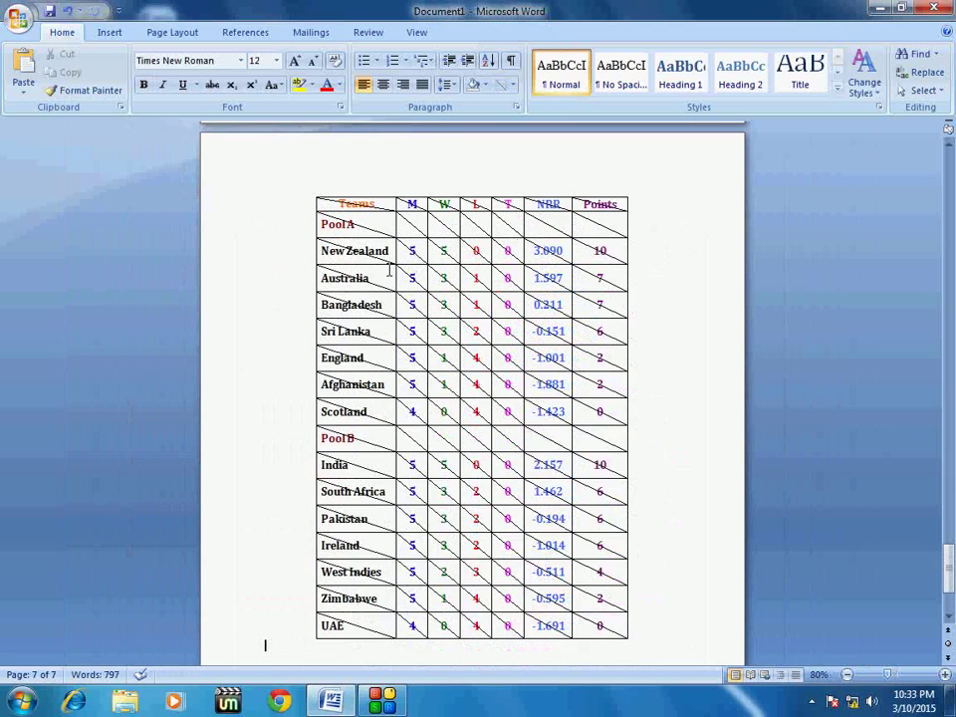
key(ctrl+Return)
text(Teams	M	W	L	T	NRR	Points Pool A New Zealand	5	5	0	0	3.090	10 Australia	5	3	1	0	1.597	7 Bangladesh	5	3	1	0	0.211	7 Sri Lanka	5	3	2	0	-0.151	6 England	5	1	4	0	-1.001	2 Afghanistan	5	1	4	0	-1.881	2 Scotland	4	0	4	0	-1.423	0 Pool B India	5	5	0	0	2.157	10 South Africa	5	3	2	0	1.462	6 Pakistan	5	3	2	0	-0.194	6 Ireland	5	3	2	0	-1.014	6 West Indies	5	2	3	0	-0.511	4 Zimbabwe	5	1	4	0	-0.595	2 UAE	4	0	4	0	-1.691	0)
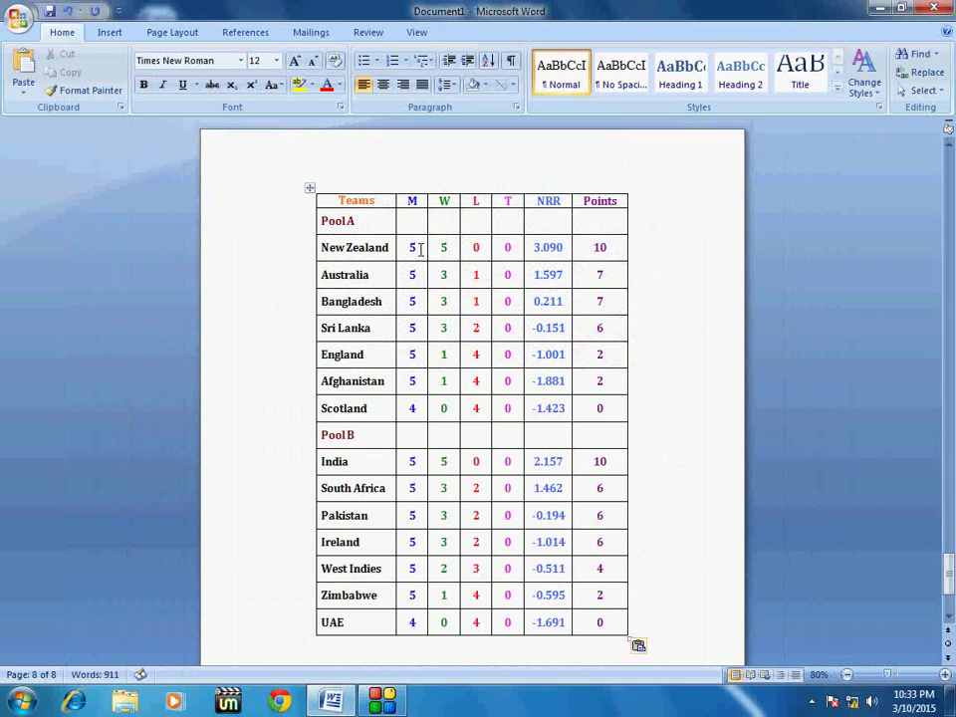
Remove all borders from the table on the eighth page
click(384, 220)
key(alt+5)
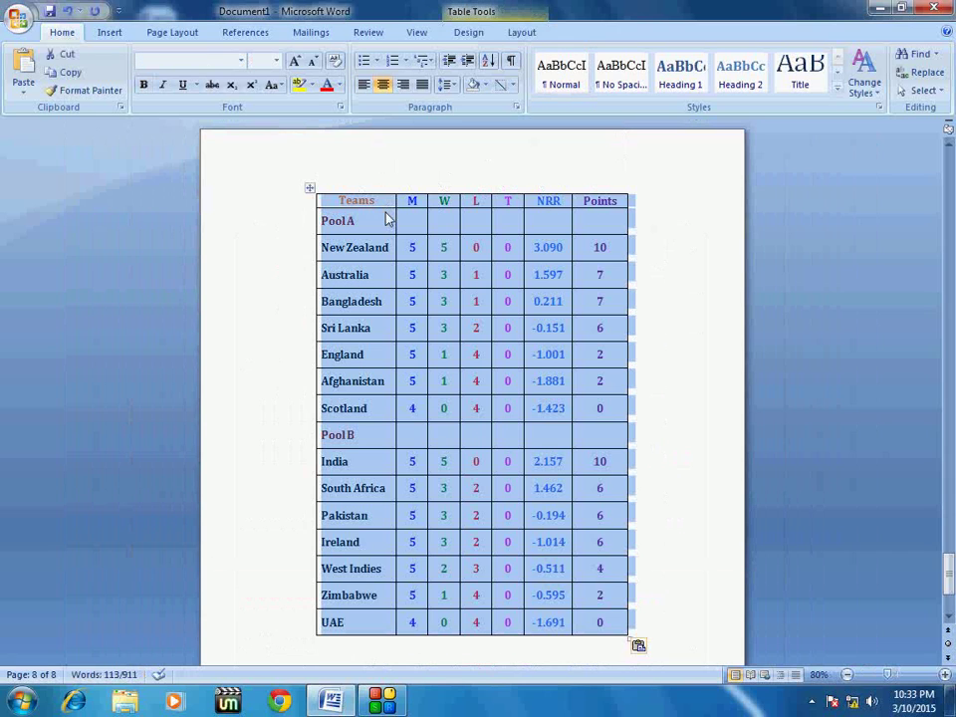
click(514, 88)
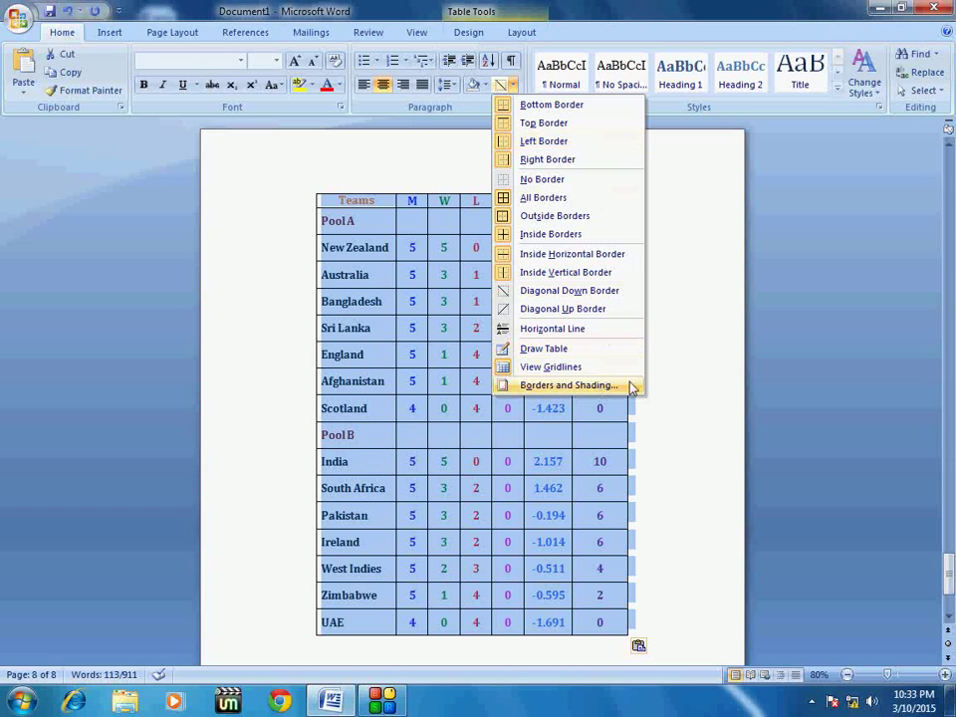
click(570, 181)
double_click(551, 246)
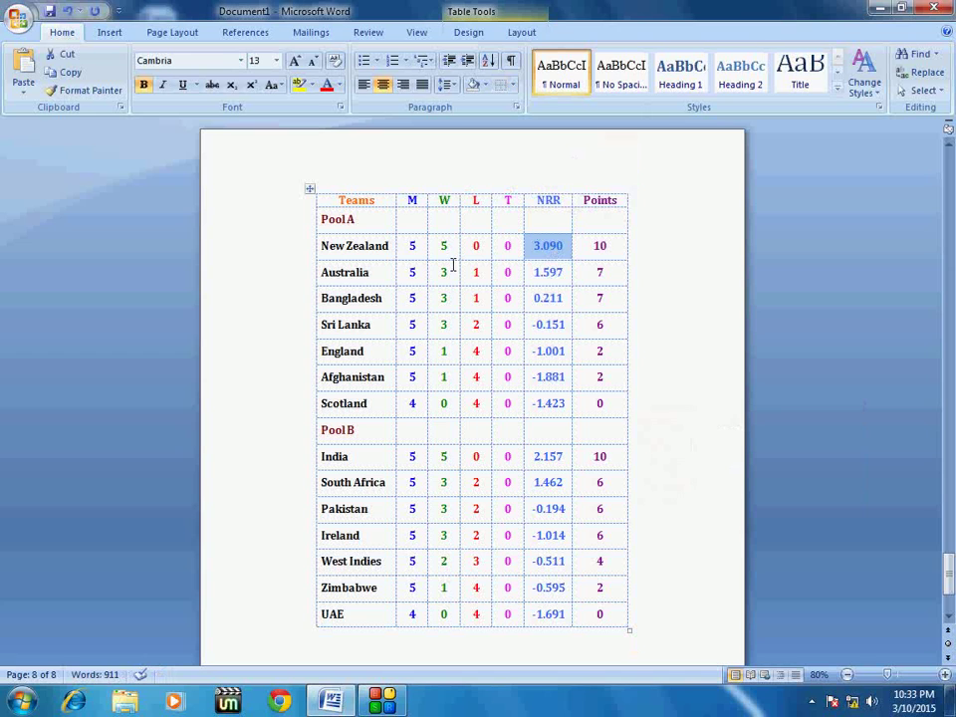
Compare all eight tables in print preview and examine the borderless table on the eighth page at 100% zoom
key(ctrl+F2)
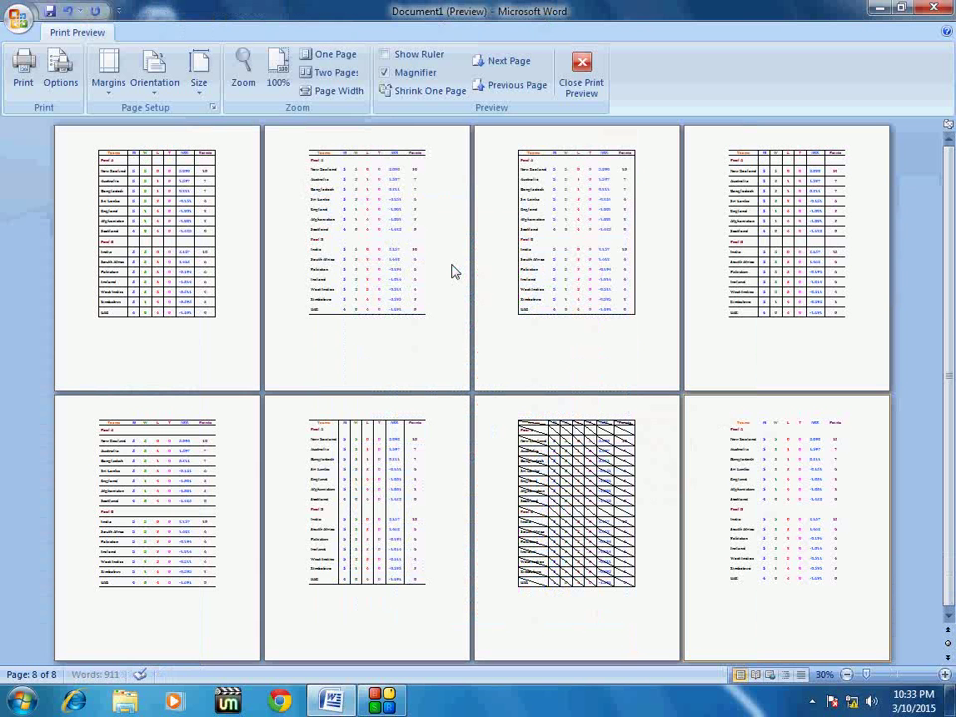
click(750, 362)
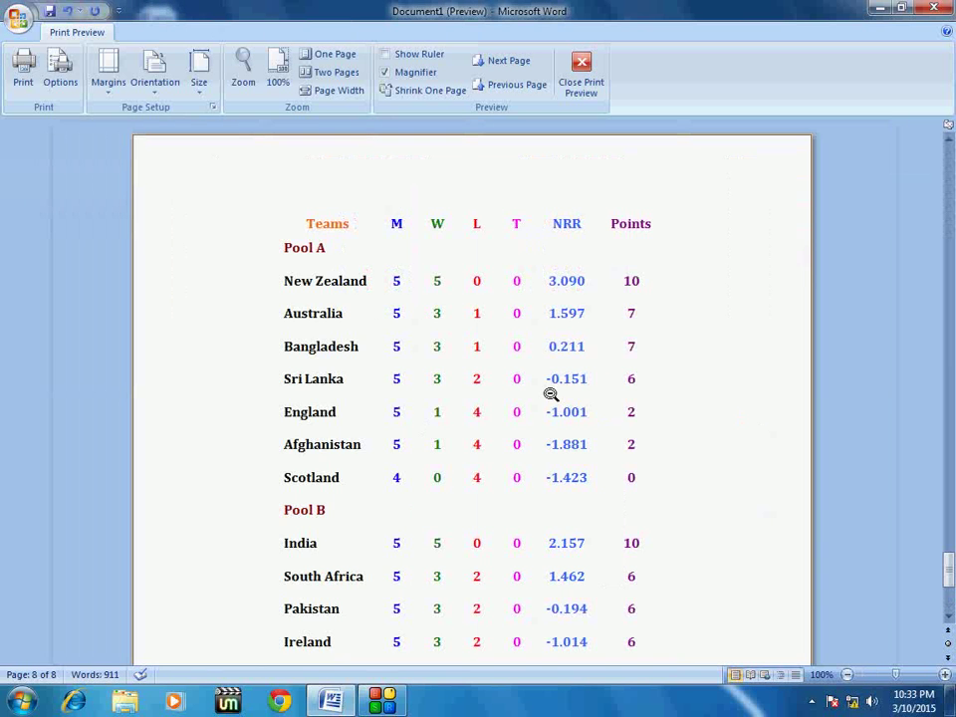
click(543, 393)
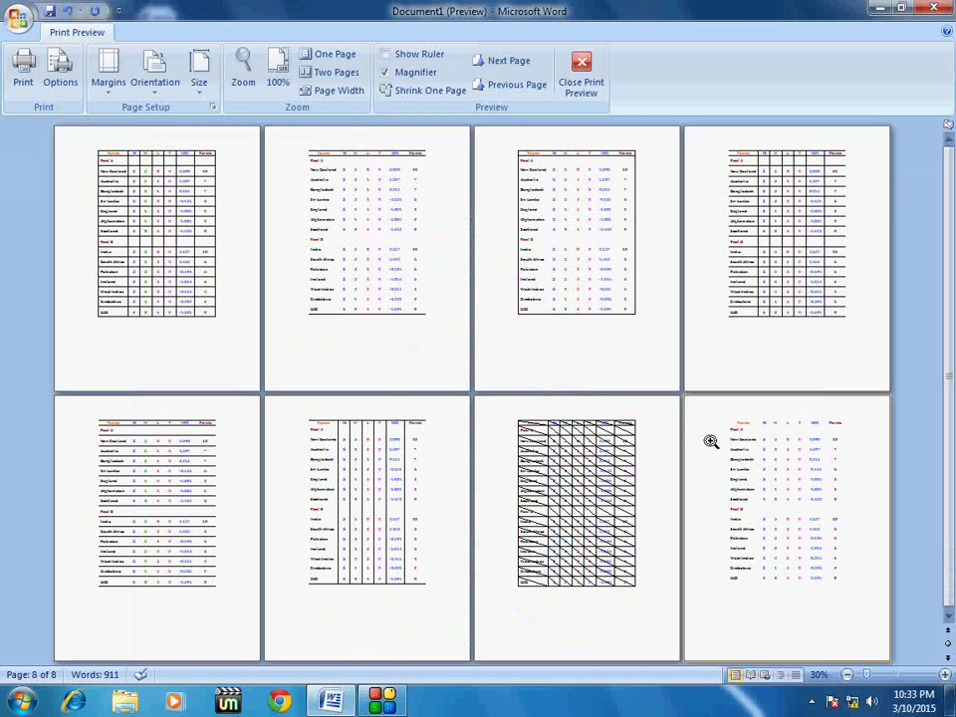
click(735, 454)
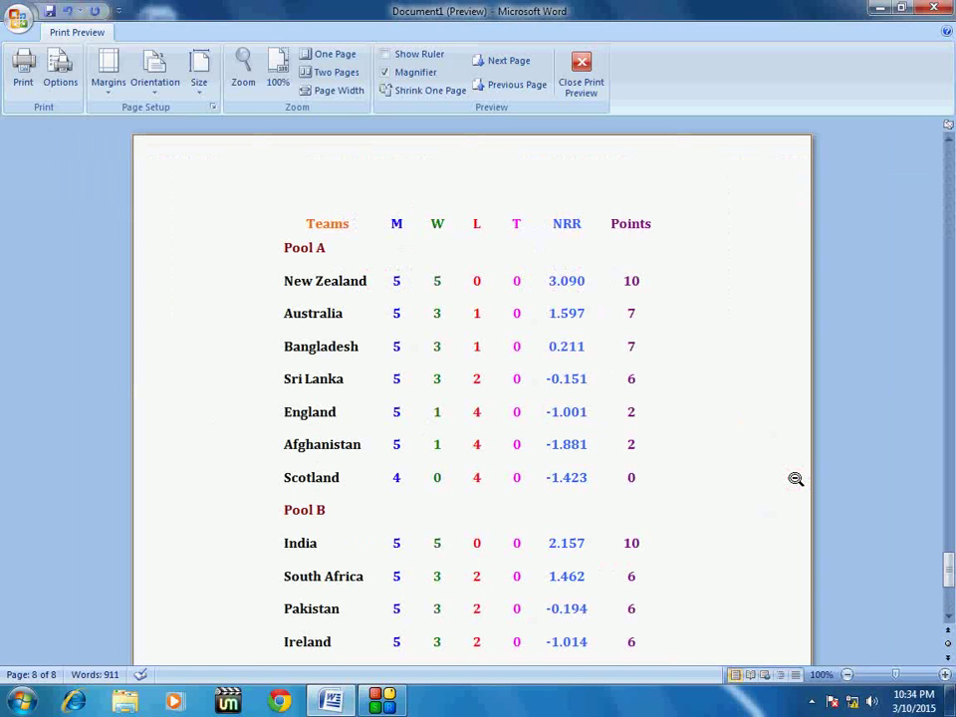
click(527, 325)
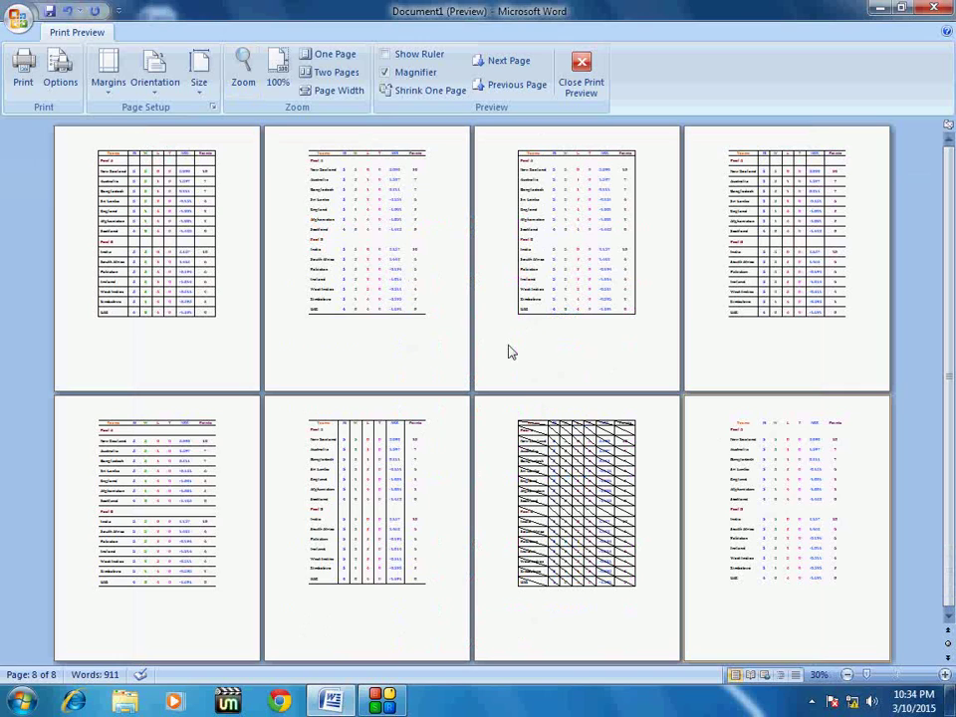